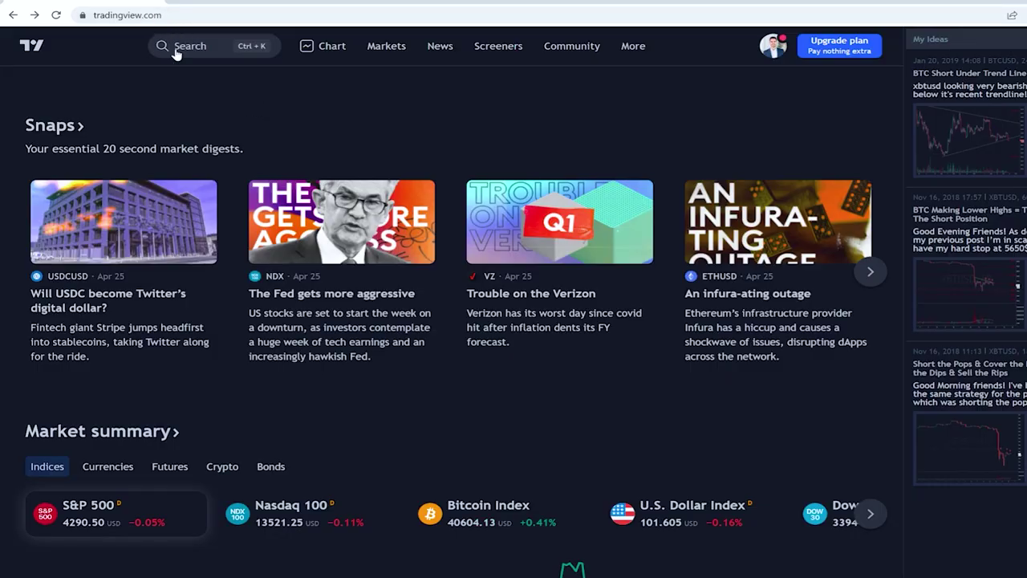
Download the TradingView Windows desktop installer and bring up its Install dialog (version 1.0.6.2575).
mouse_move(625, 53)
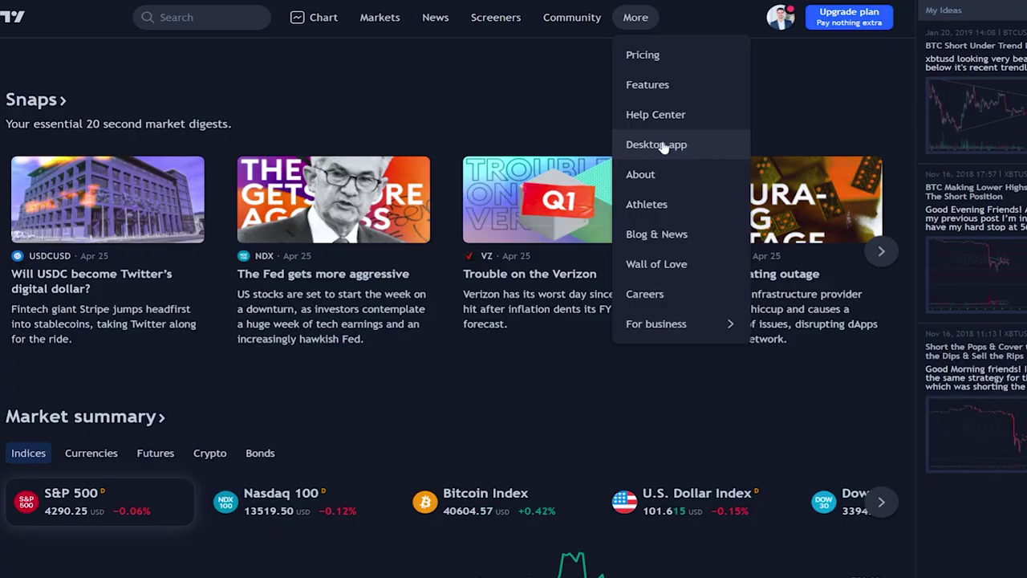
left_click(656, 144)
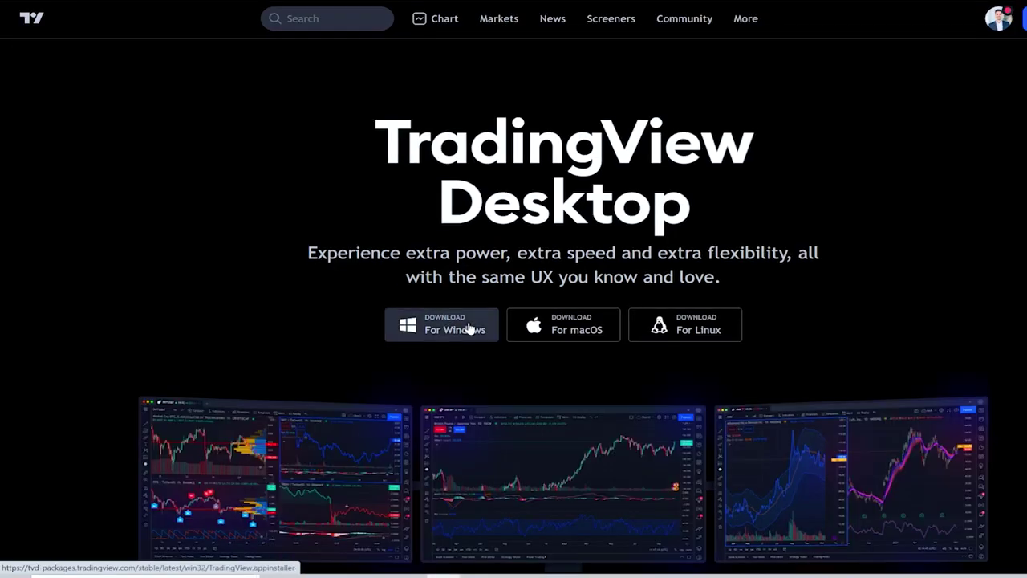
left_click(468, 328)
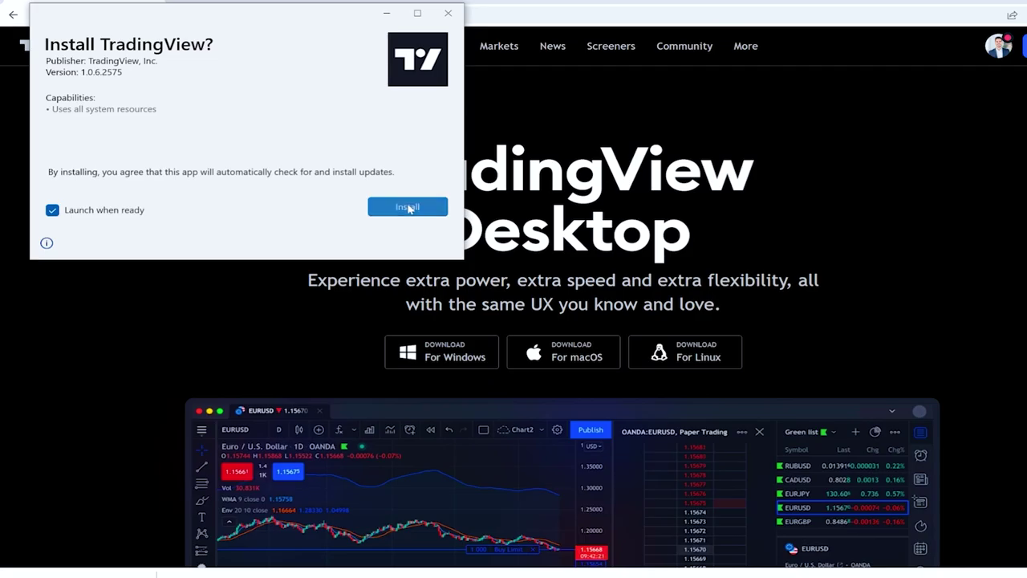
left_click(433, 207)
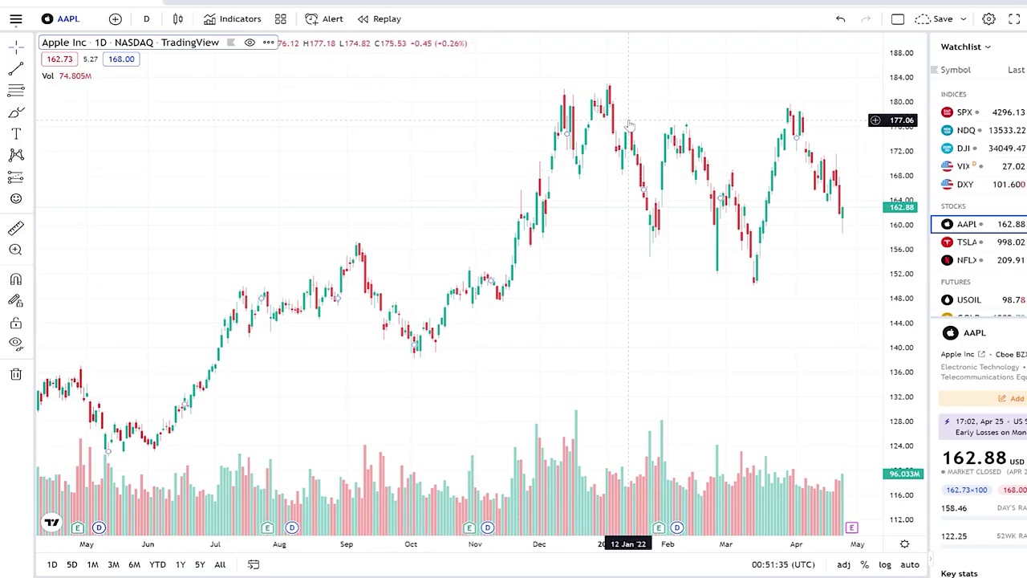
Turn on the Dark color theme from the desktop app's main menu while viewing TWTR.
left_click_drag(909, 70, 650, 85)
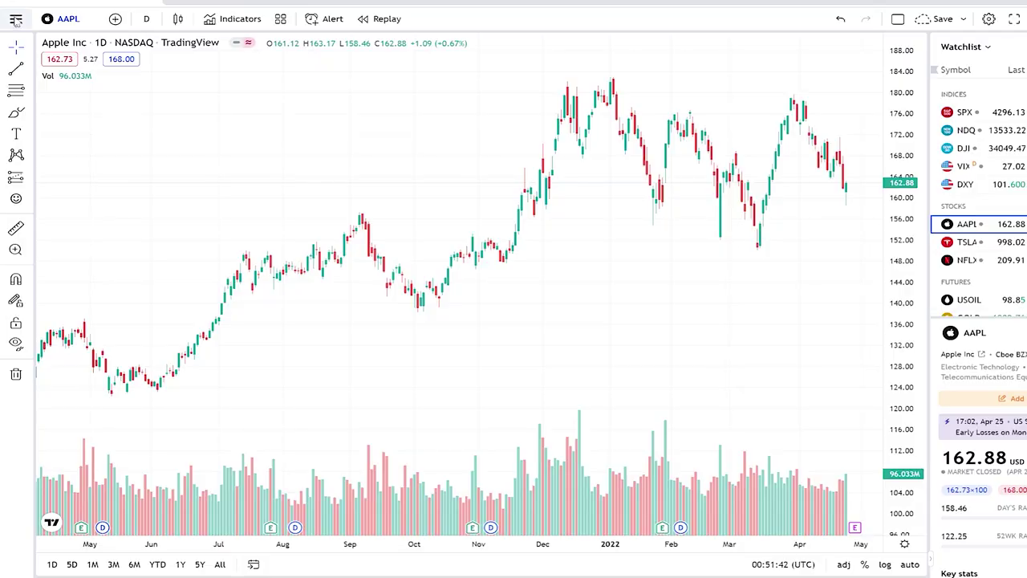
left_click(15, 18)
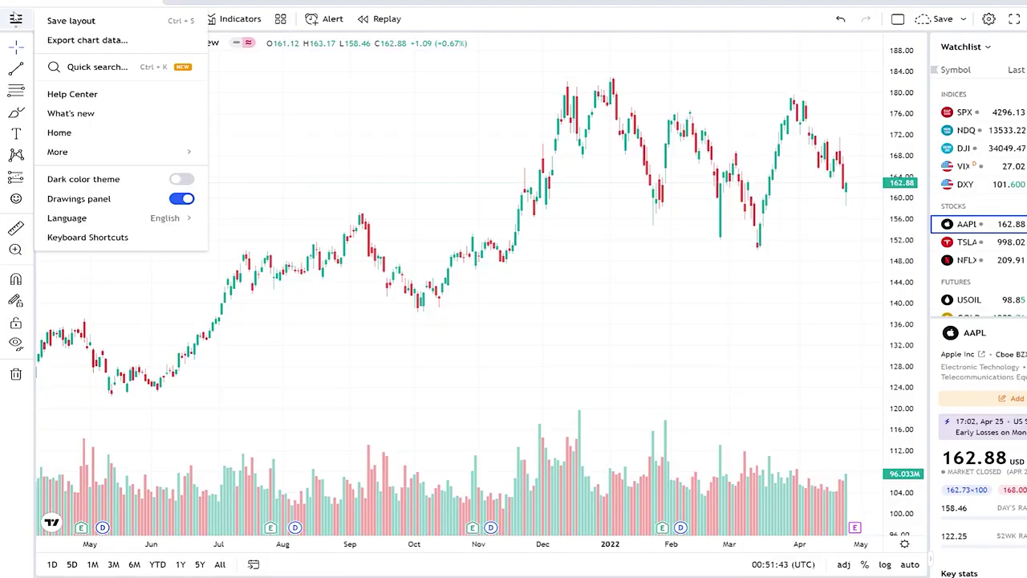
left_click(182, 178)
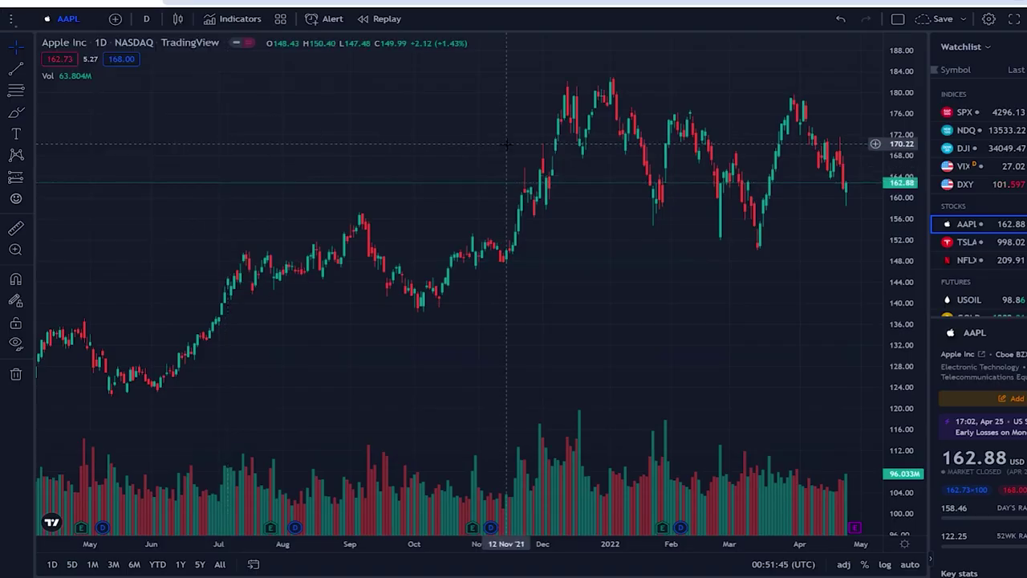
scroll(439, 159, "up", 3)
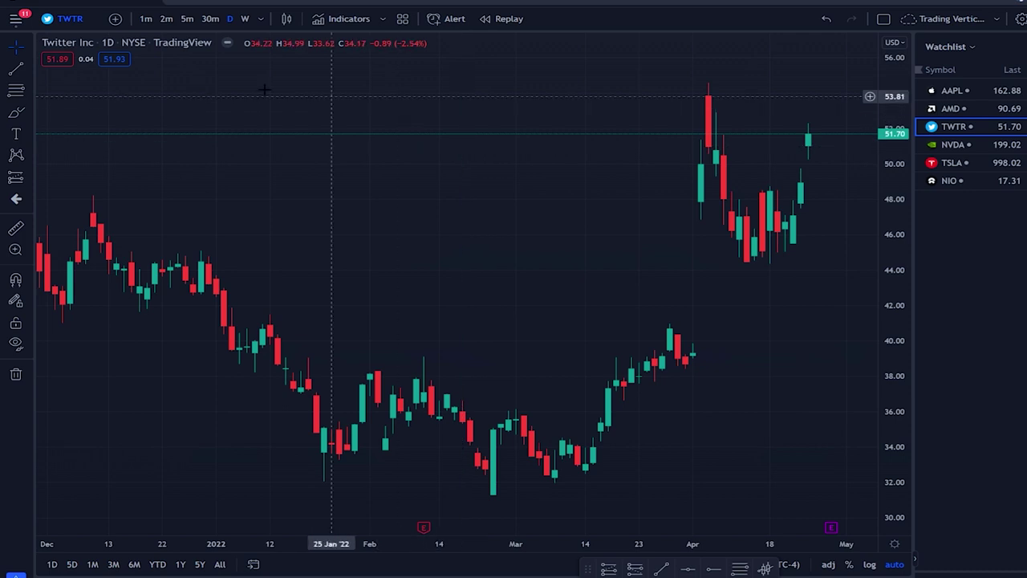
left_click(15, 20)
mouse_move(115, 201)
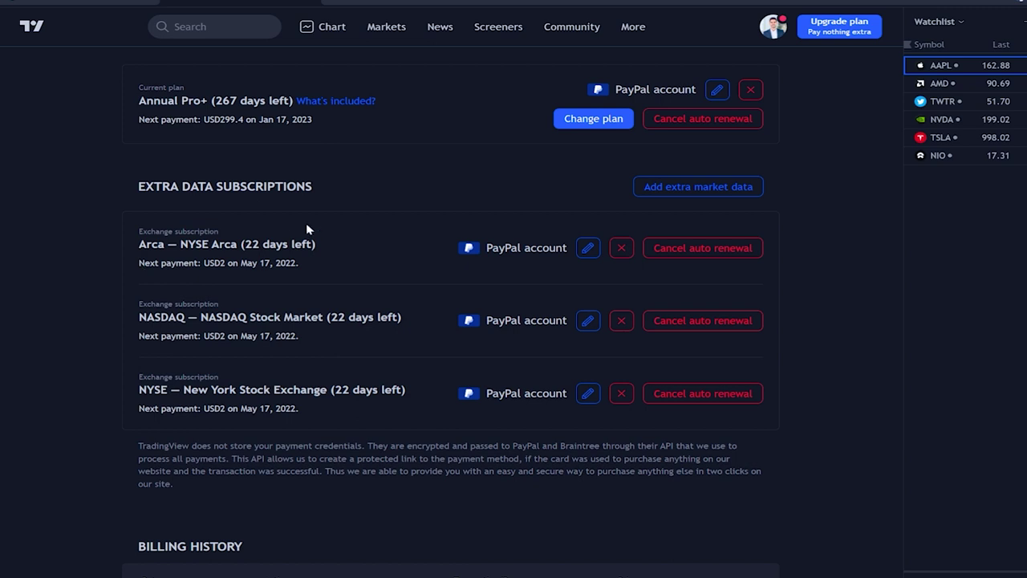
left_click_drag(312, 183, 129, 196)
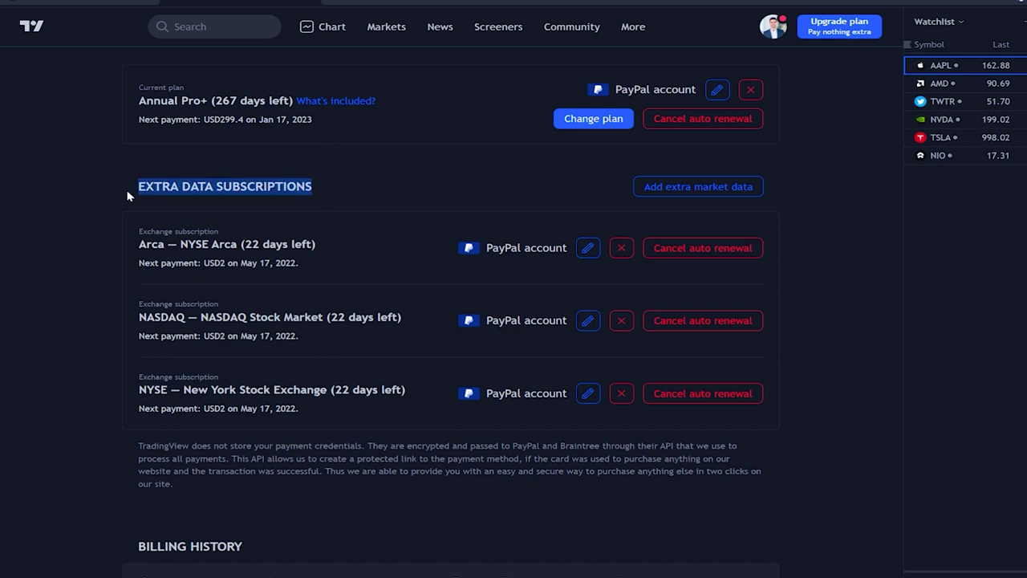
left_click(190, 371)
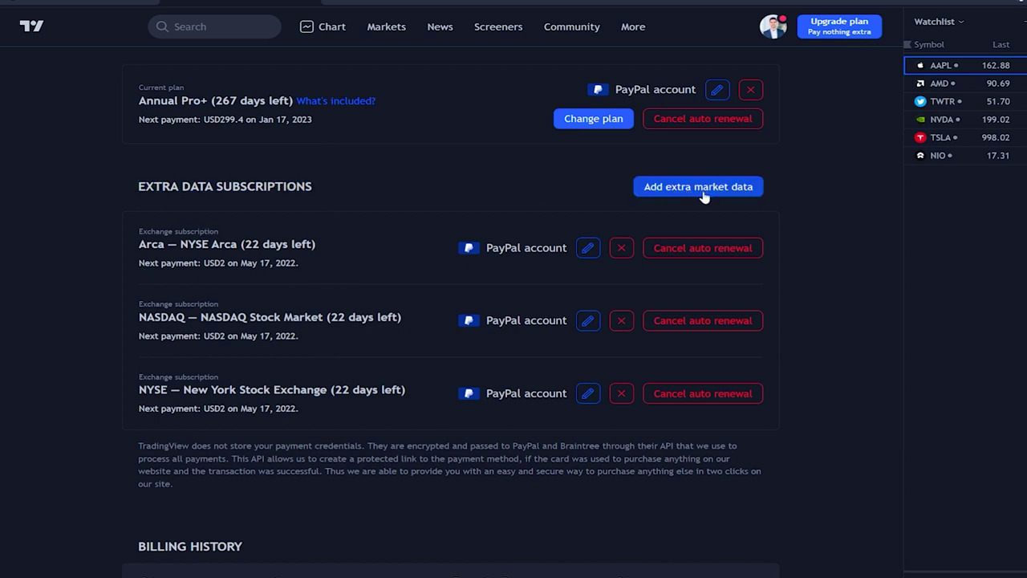
left_click(678, 187)
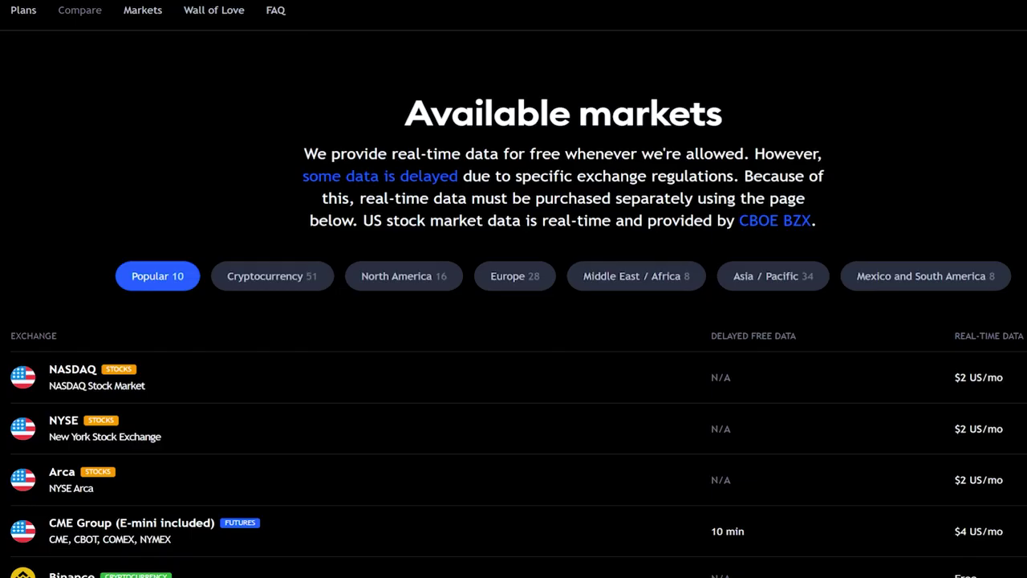
scroll(513, 332, "down", 3)
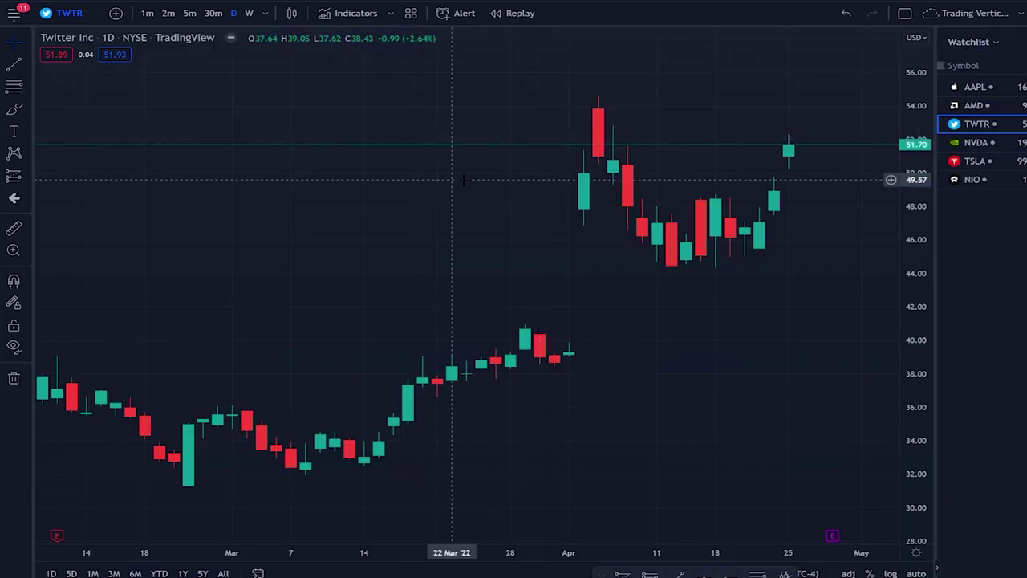
Hide the last price line in the TWTR chart settings.
right_click(478, 175)
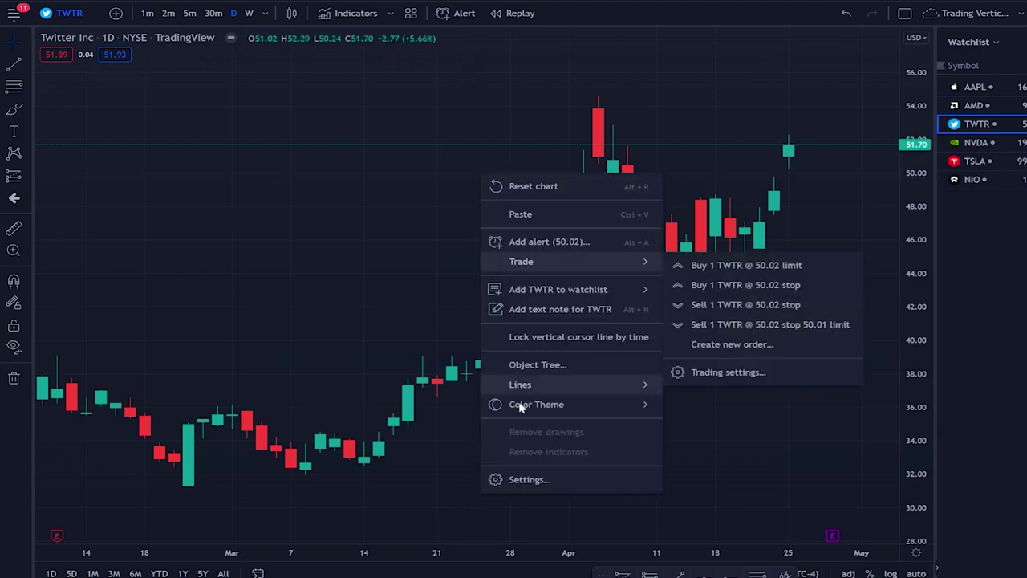
left_click(529, 480)
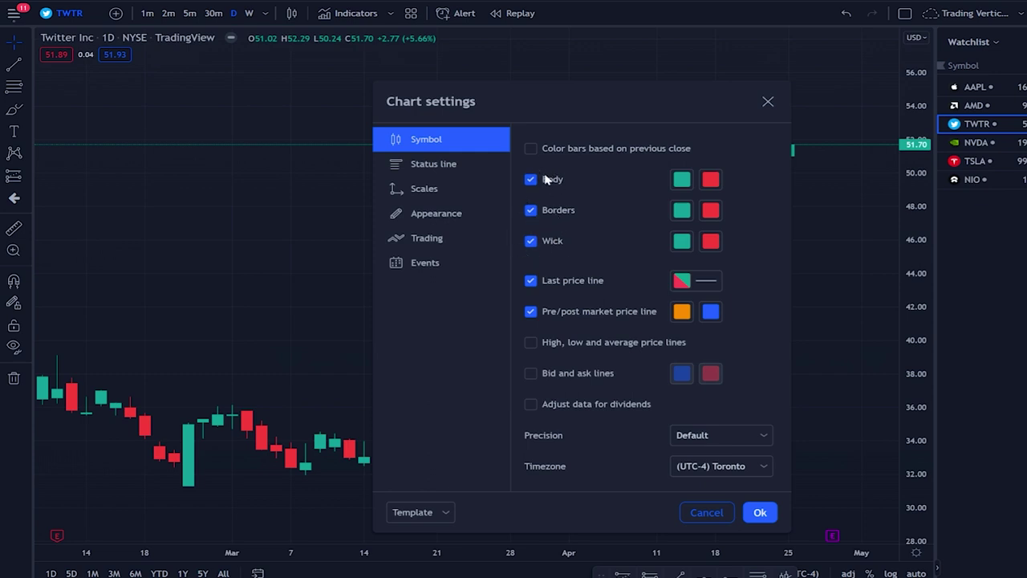
left_click_drag(568, 105, 432, 92)
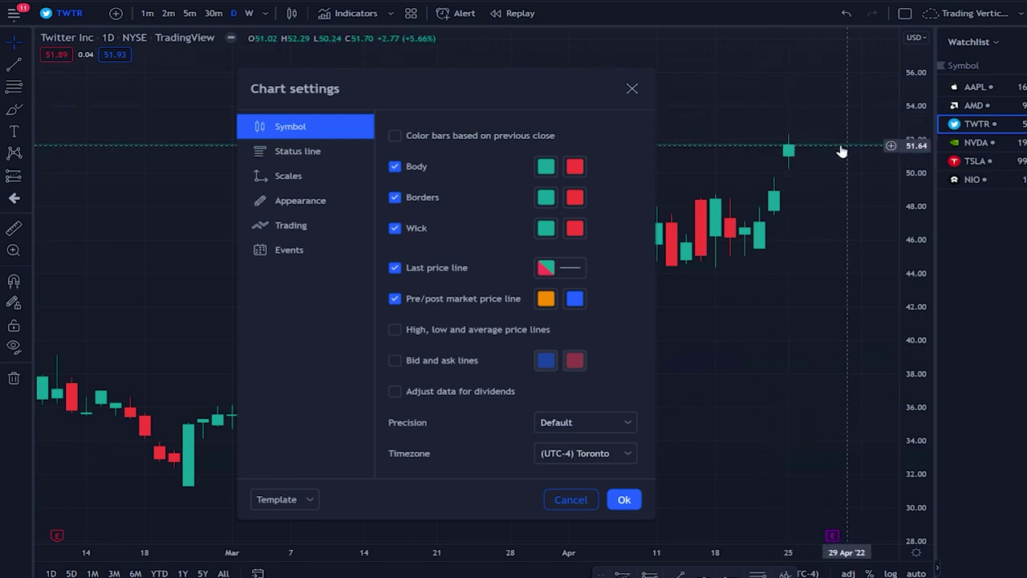
left_click(438, 273)
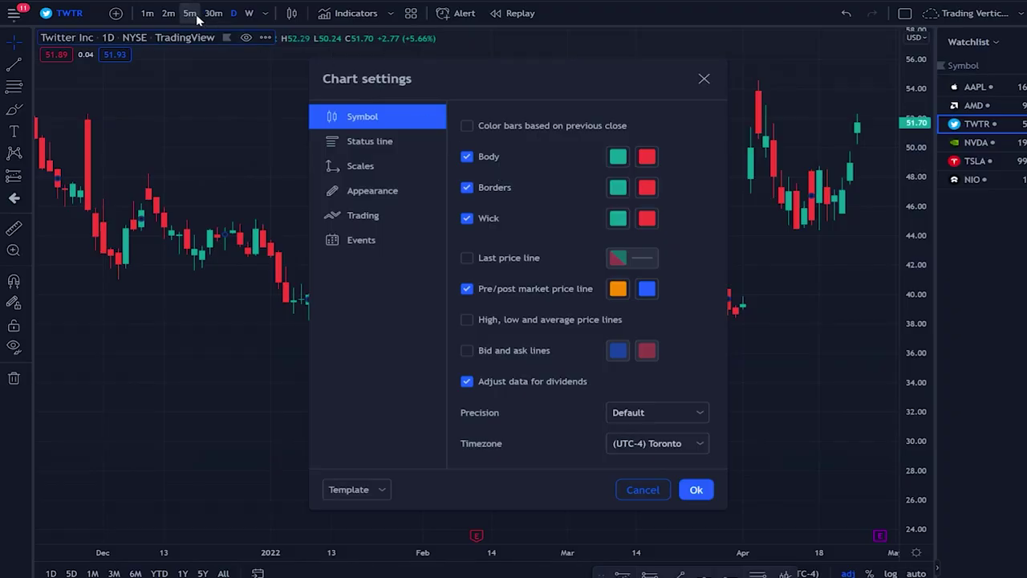
Switch TWTR to 5-minute bars with the Extended trading hours session and apply.
left_click(193, 15)
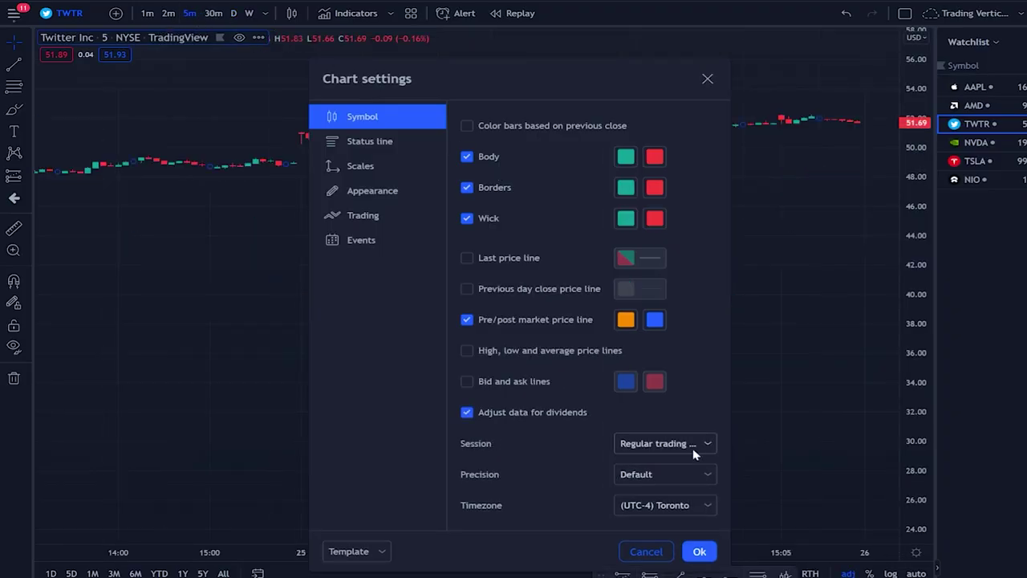
left_click(708, 446)
left_click(668, 486)
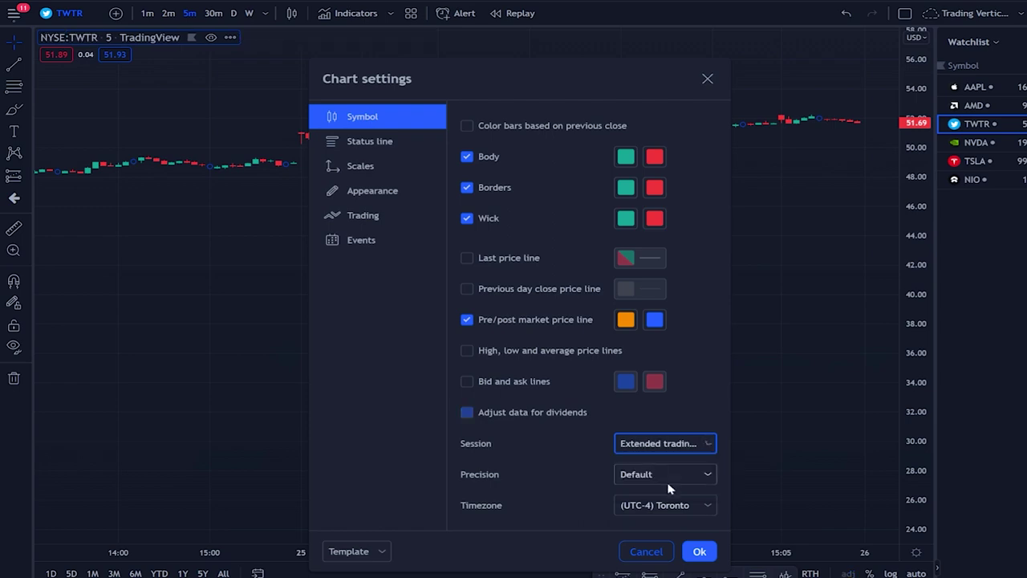
left_click(706, 549)
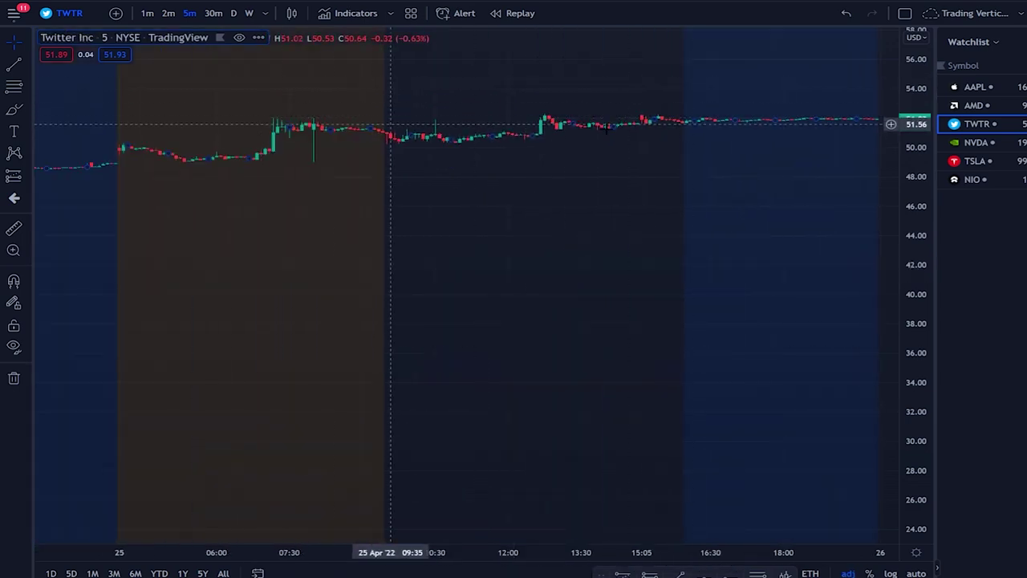
Find the Pre/post market hours background swatch in Symbol settings and preview the AMD chart.
scroll(772, 240, "down", 3)
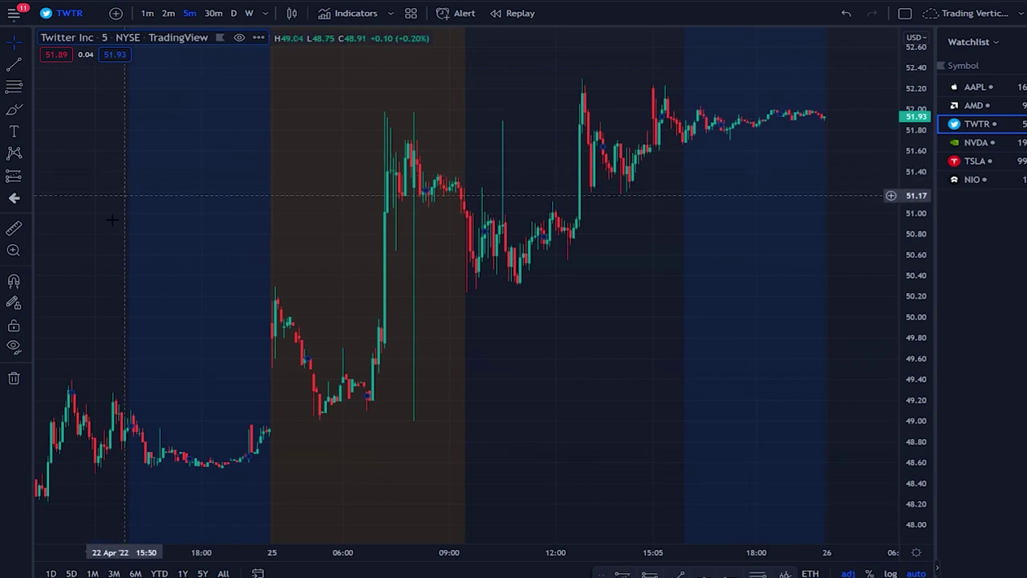
scroll(264, 301, "down", 1)
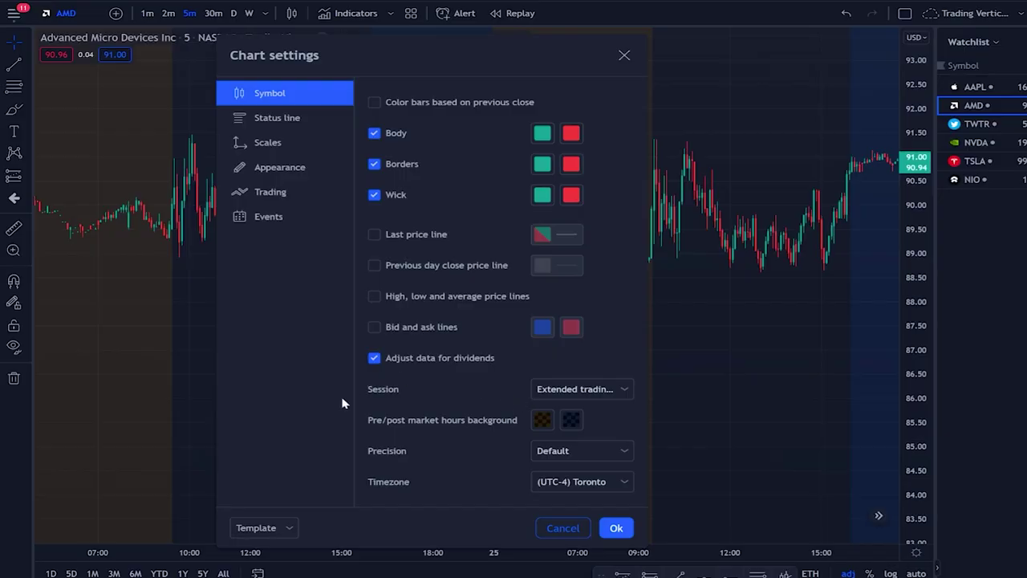
left_click(542, 420)
left_click(639, 341)
left_click_drag(551, 58, 268, 65)
left_click_drag(521, 82, 690, 81)
left_click_drag(168, 53, 426, 54)
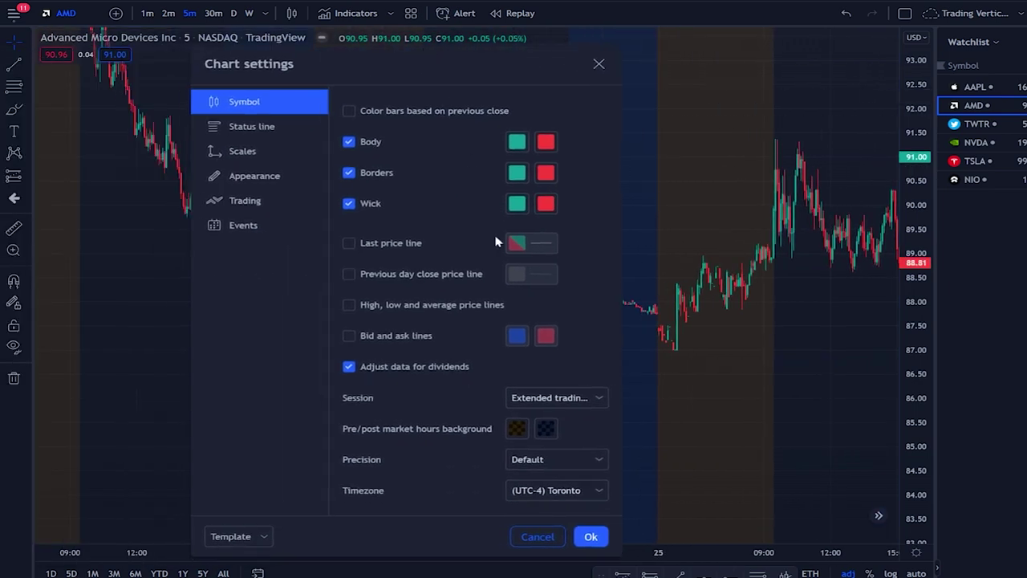
Change the pre-market shading colour to grey and go to the Status line settings.
left_click(519, 428)
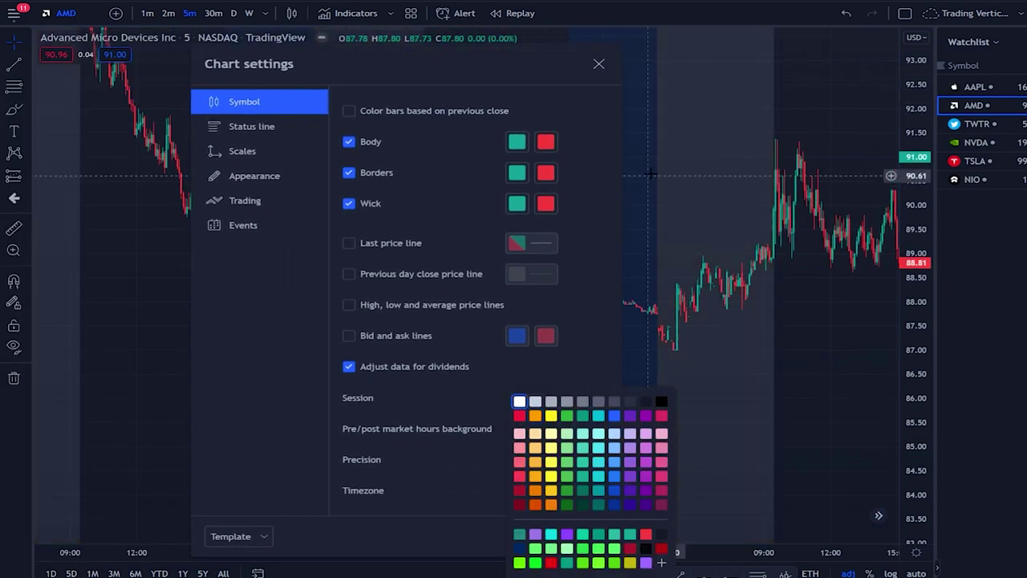
left_click_drag(485, 57, 602, 134)
left_click(360, 118)
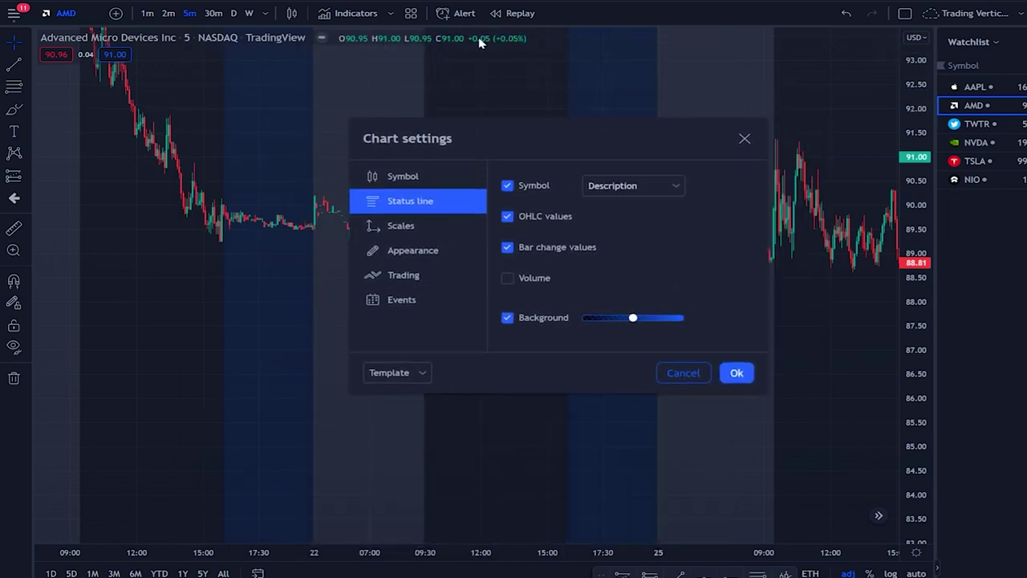
Untick Symbol in the status line settings, then move on to Scales.
left_click_drag(383, 125, 382, 131)
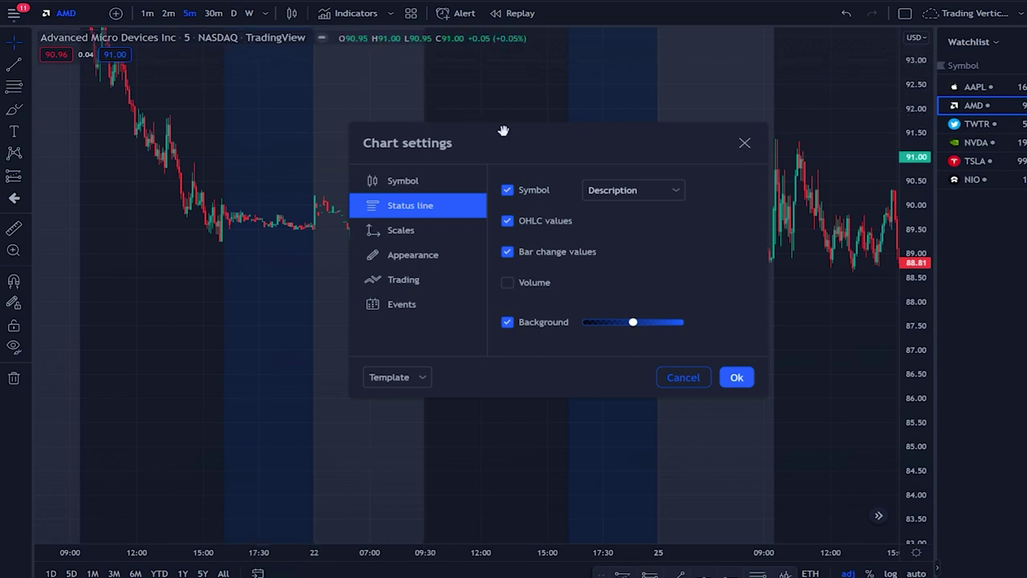
left_click(519, 191)
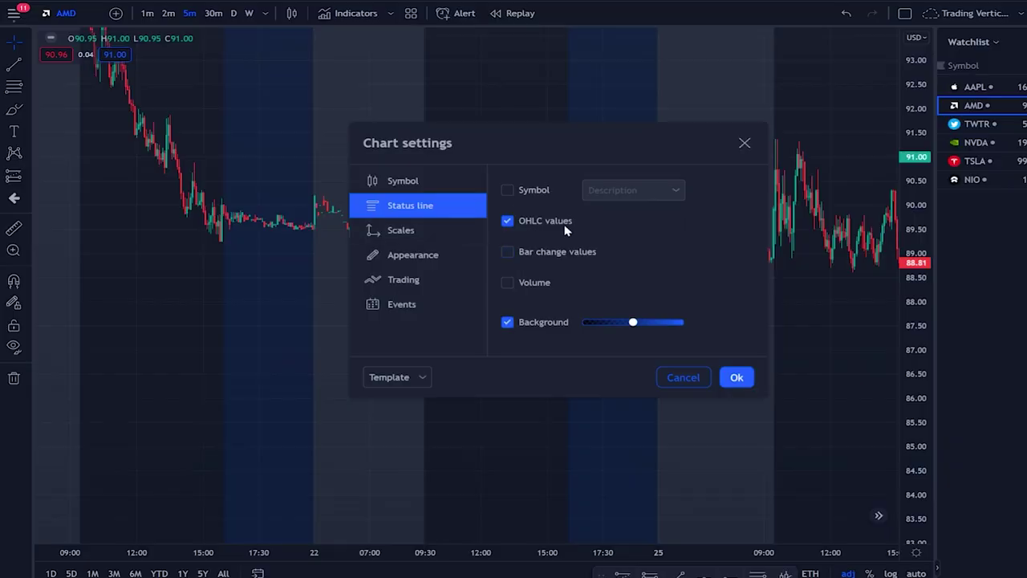
left_click(449, 230)
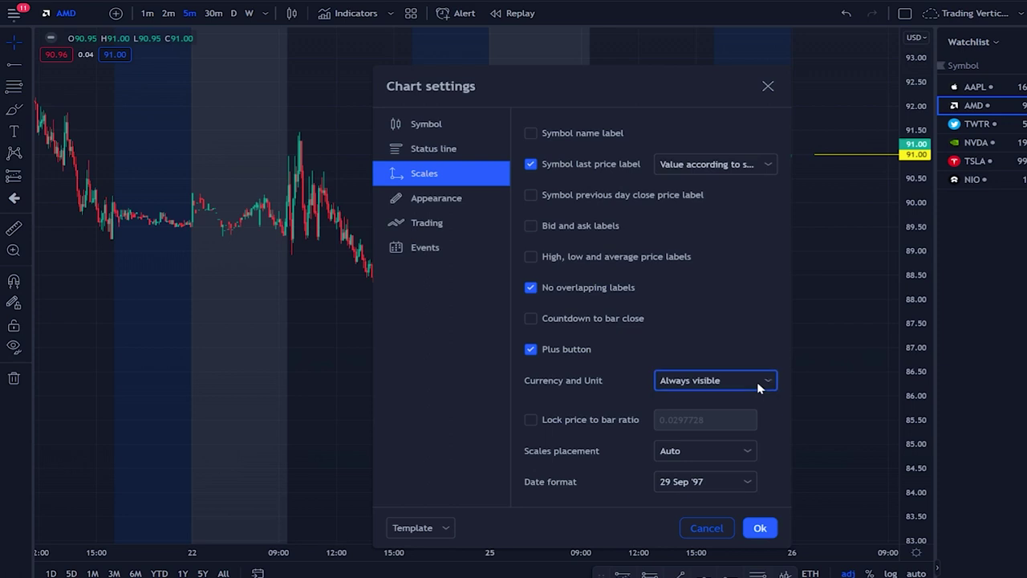
Set Currency and Unit to Always invisible, then view Appearance with the dialog moved up-left.
left_click(758, 387)
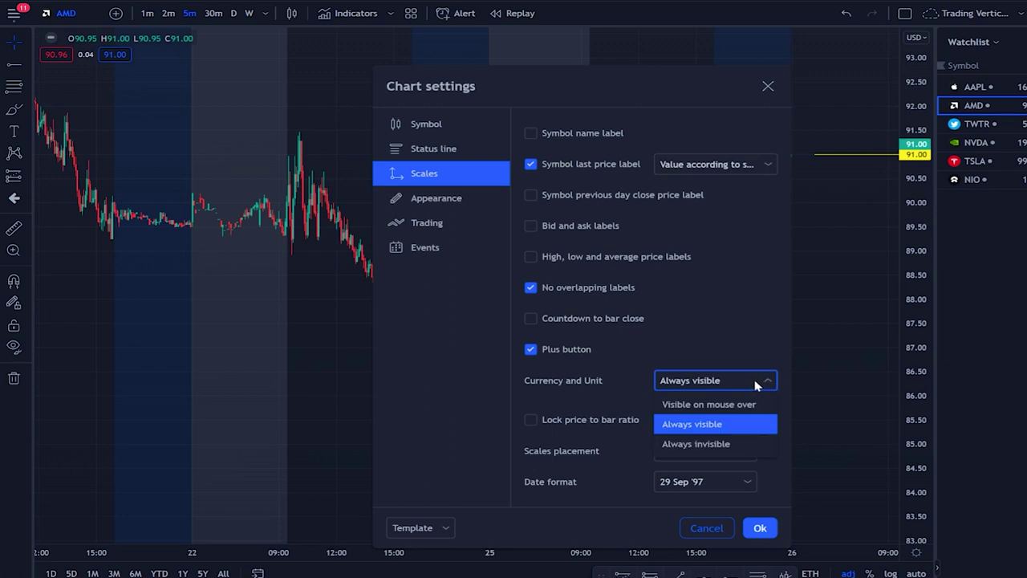
left_click(751, 346)
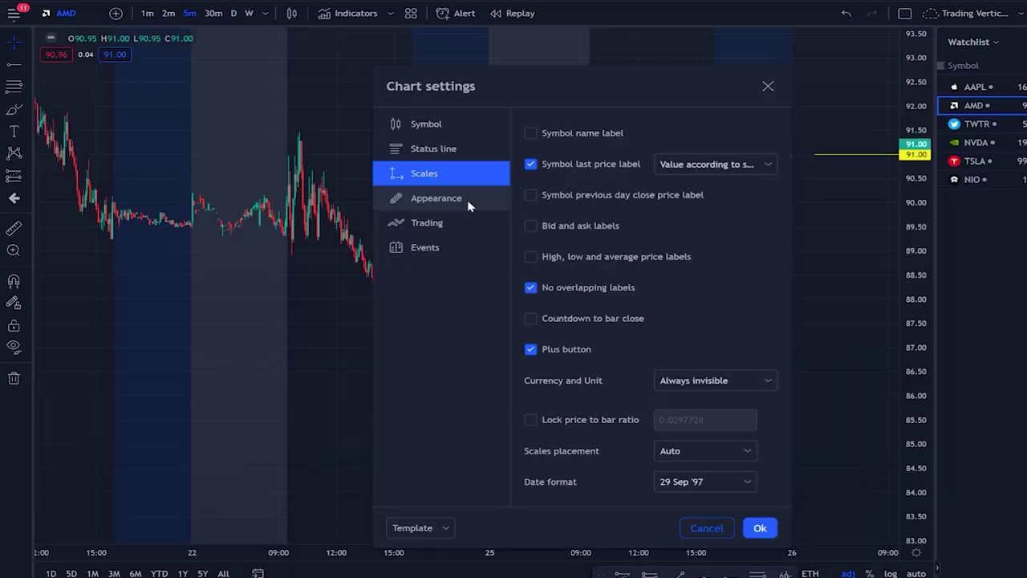
left_click(470, 201)
left_click_drag(681, 95, 608, 71)
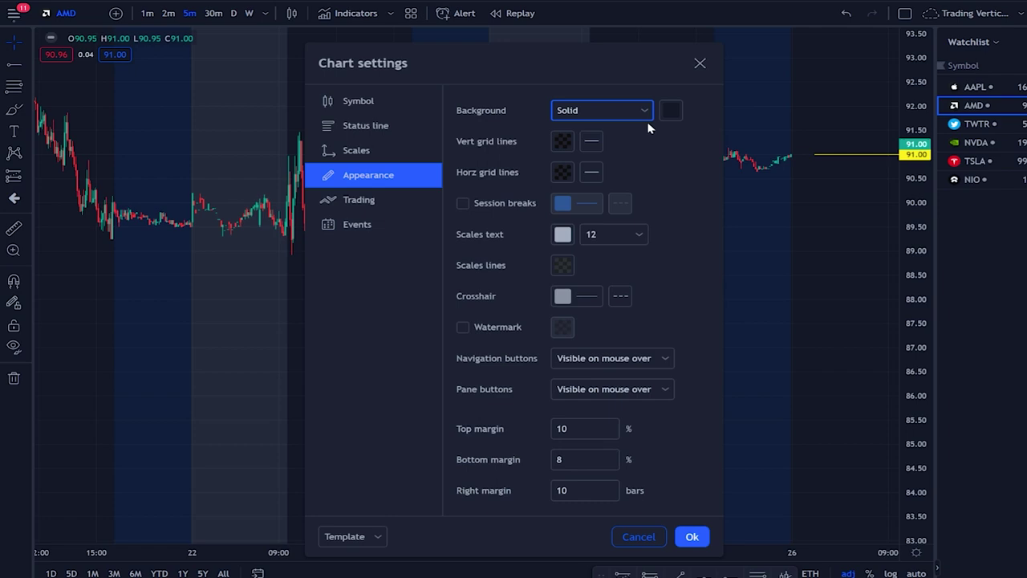
Check the vertical grid line colour, then close Chart settings to view the chart.
left_click(563, 141)
left_click(642, 149)
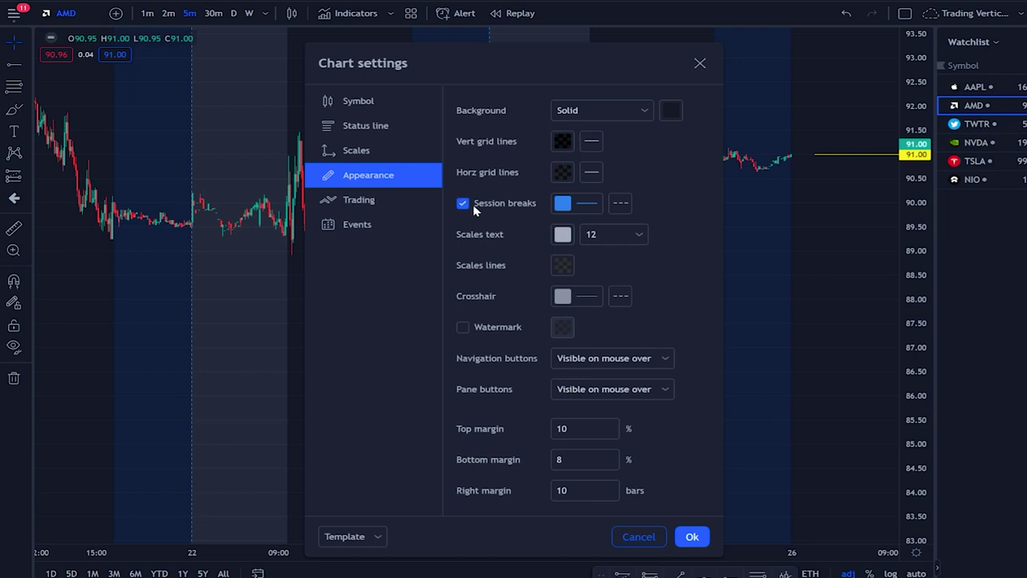
scroll(195, 65, "up", 5)
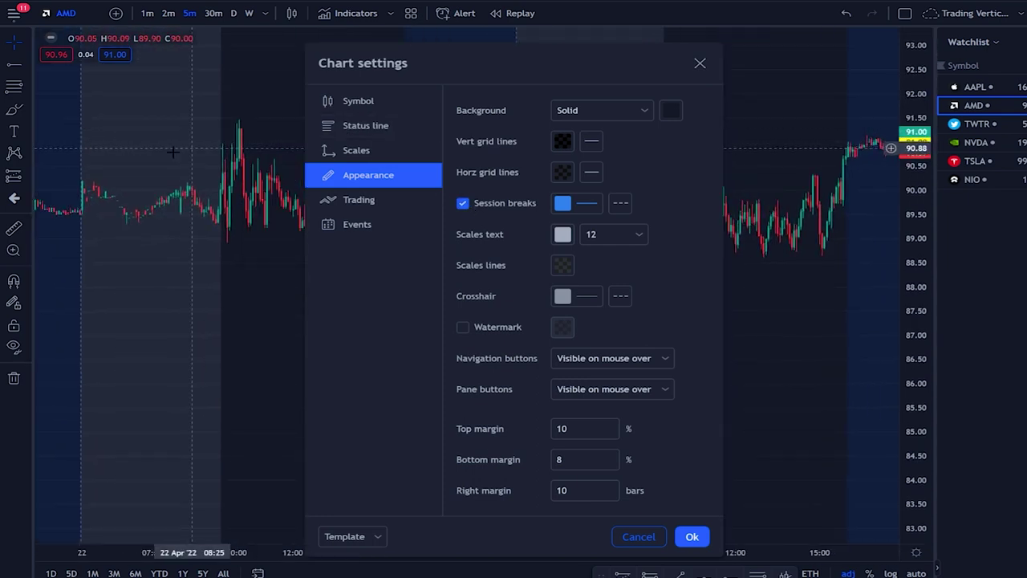
left_click(699, 62)
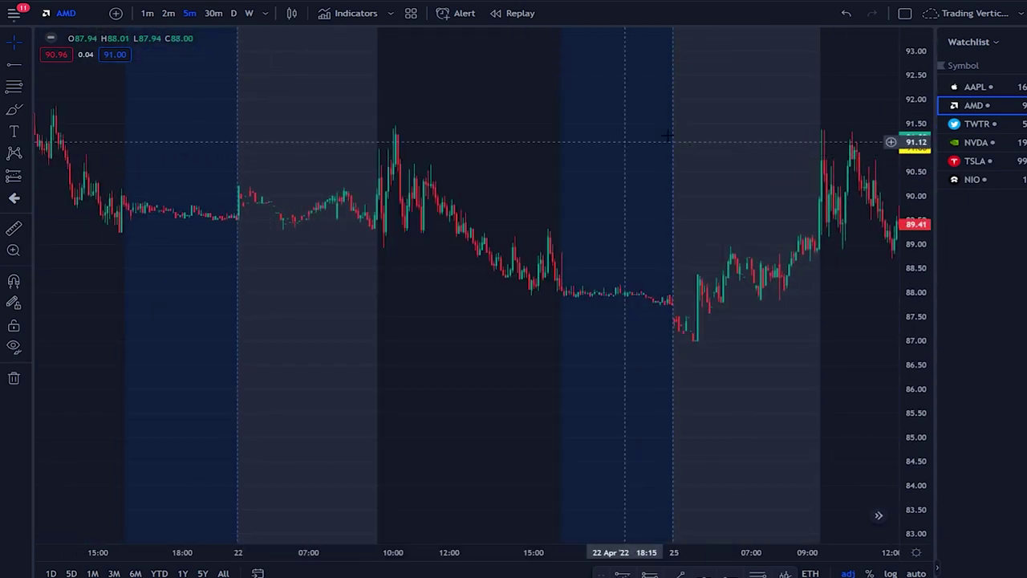
Reopen Chart settings from the chart's right-click menu and view the Trading options.
right_click(258, 102)
left_click(306, 409)
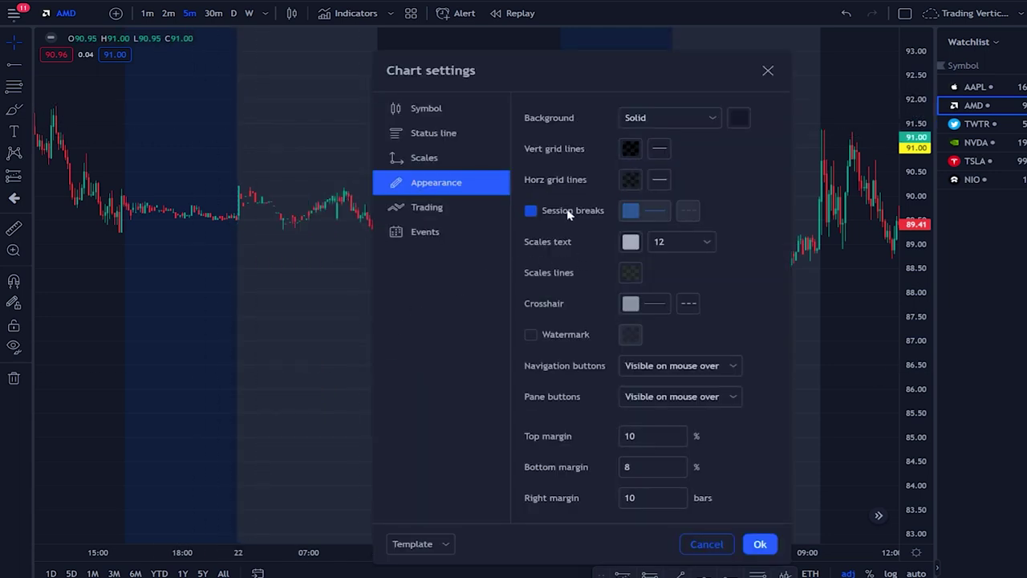
left_click_drag(610, 74, 478, 50)
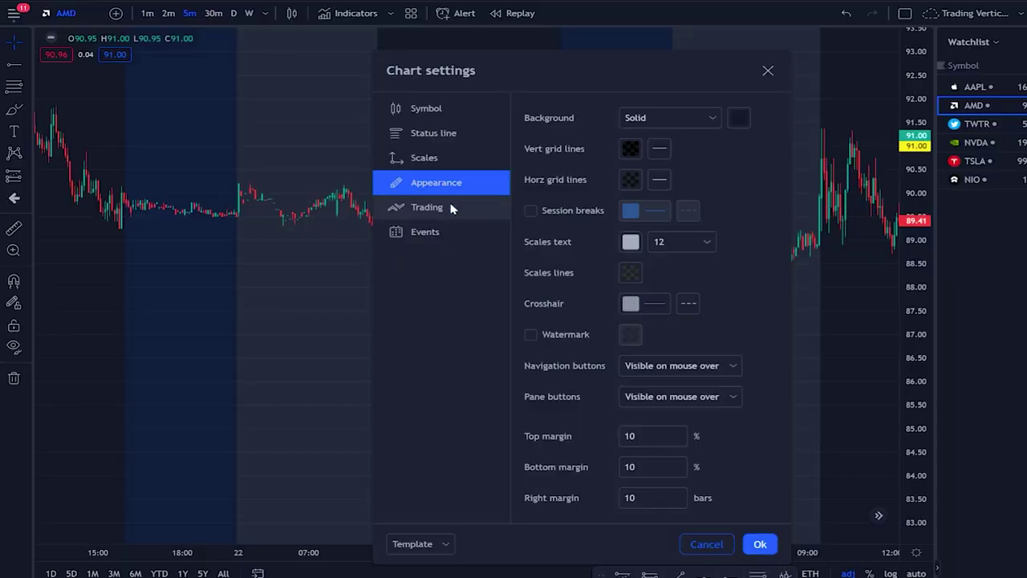
left_click(452, 208)
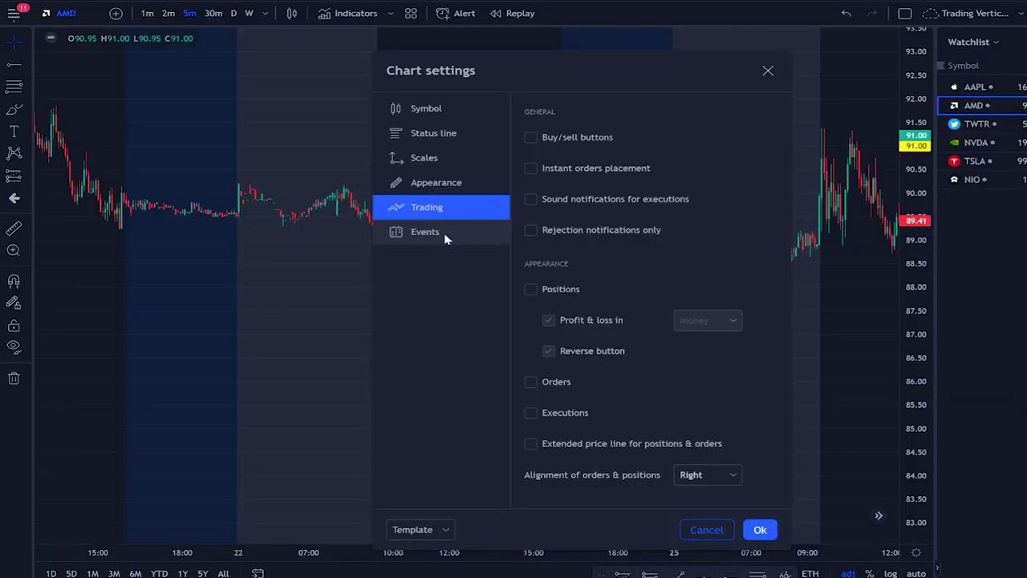
Review the Events options, apply the settings, and switch AMD to daily (D) candles.
left_click(446, 235)
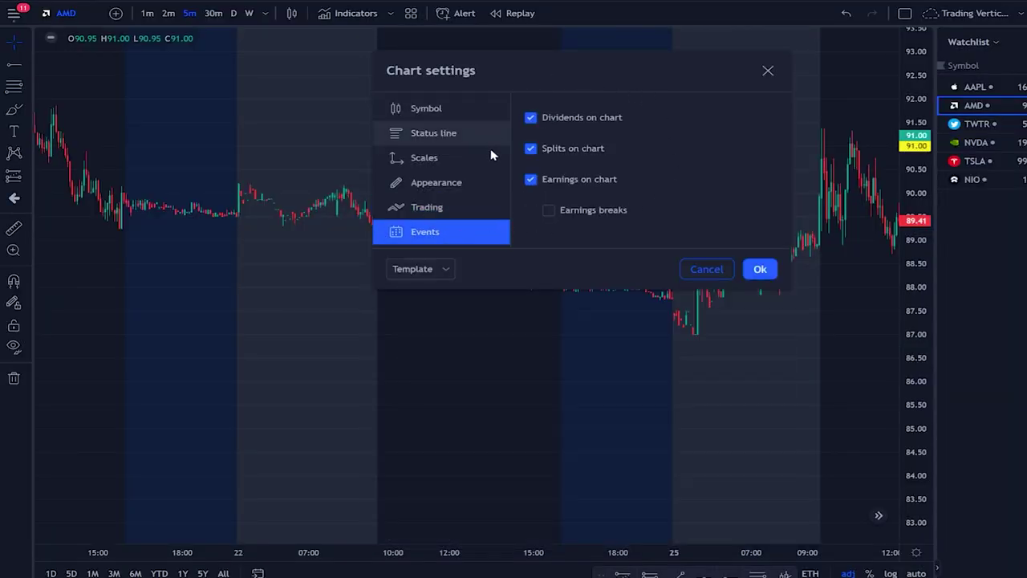
left_click(760, 271)
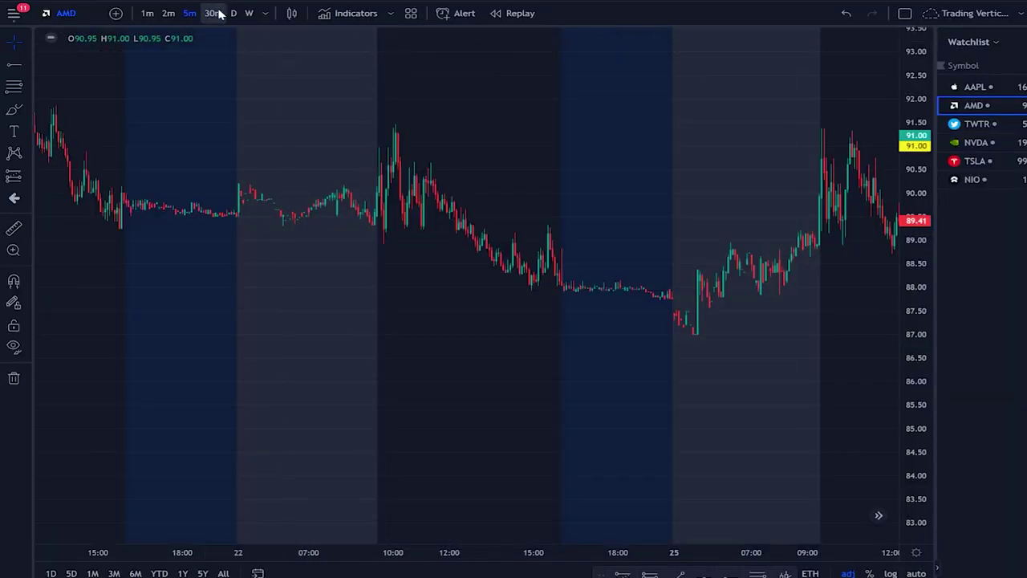
left_click(236, 12)
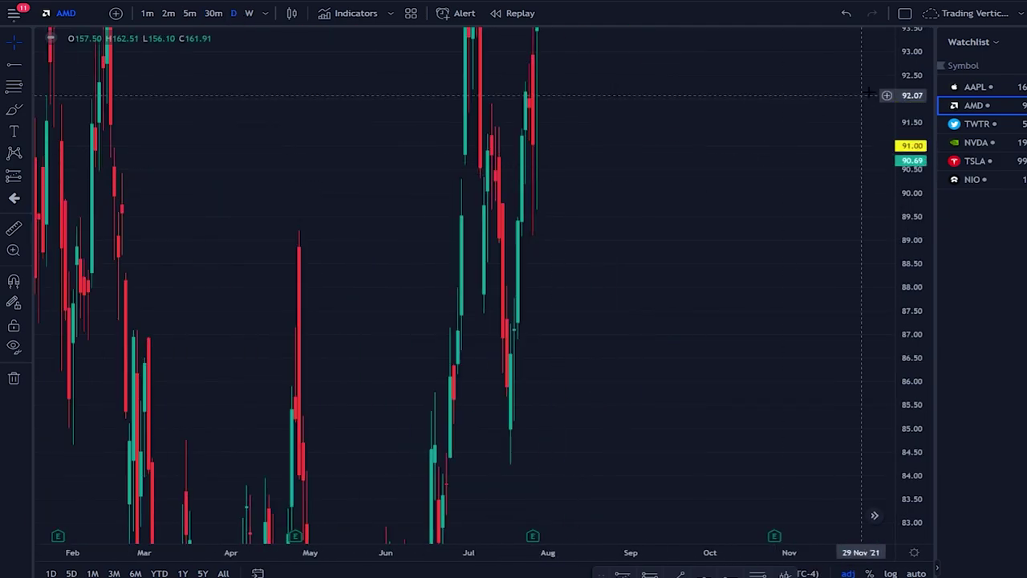
Pan and zoom the AMD daily chart to show July 2021 through July 2022.
left_click_drag(882, 193, 372, 213)
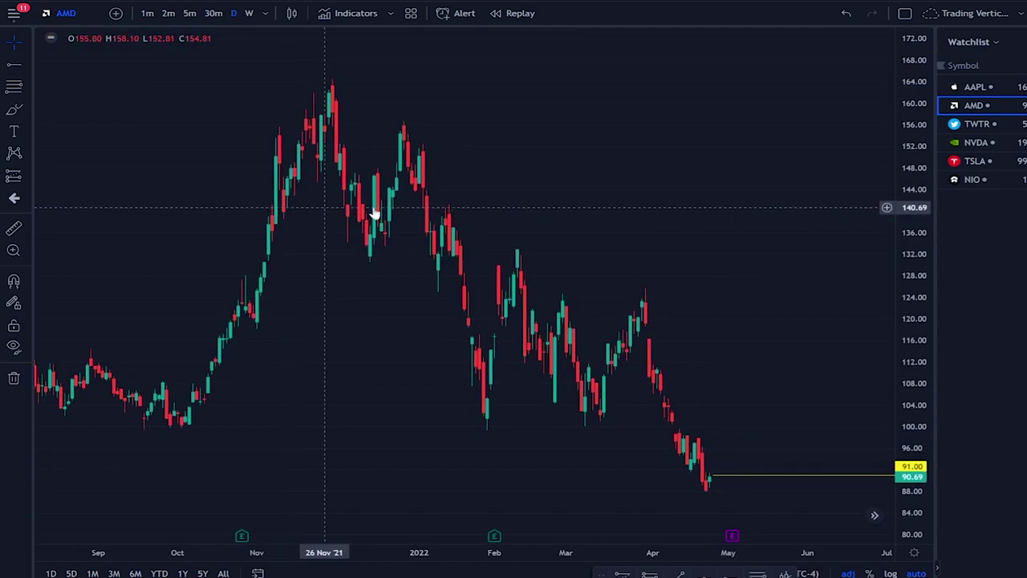
left_click_drag(646, 233, 907, 224)
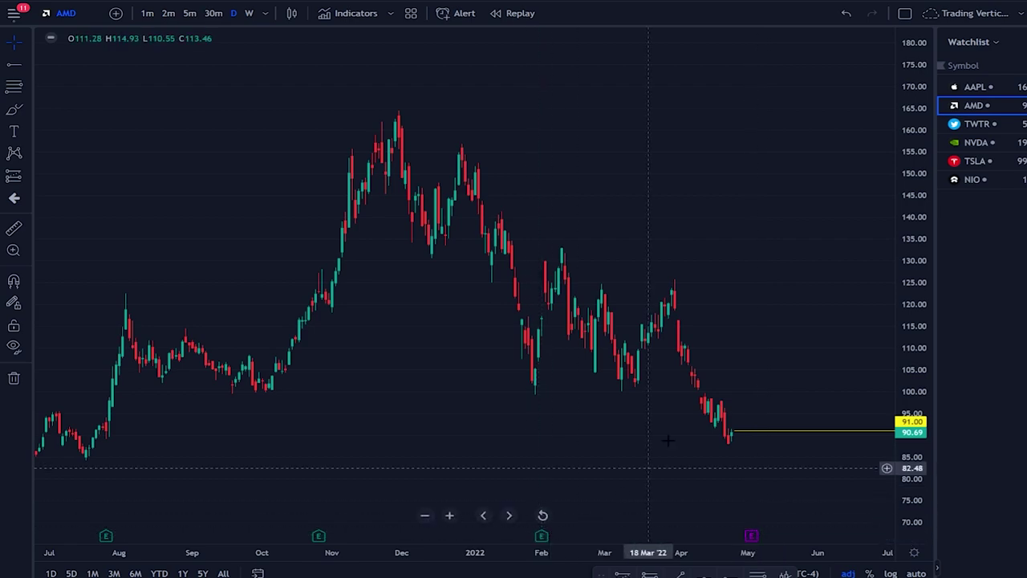
scroll(668, 439, "up", 3)
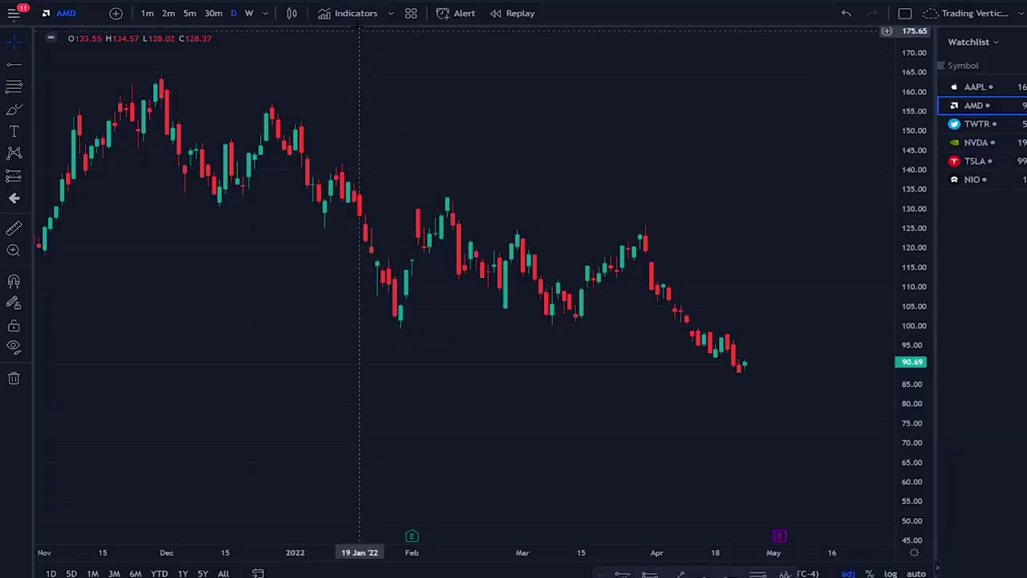
Add the Volume indicator to the AMD chart via an indicator search for 'volu'.
left_click(351, 16)
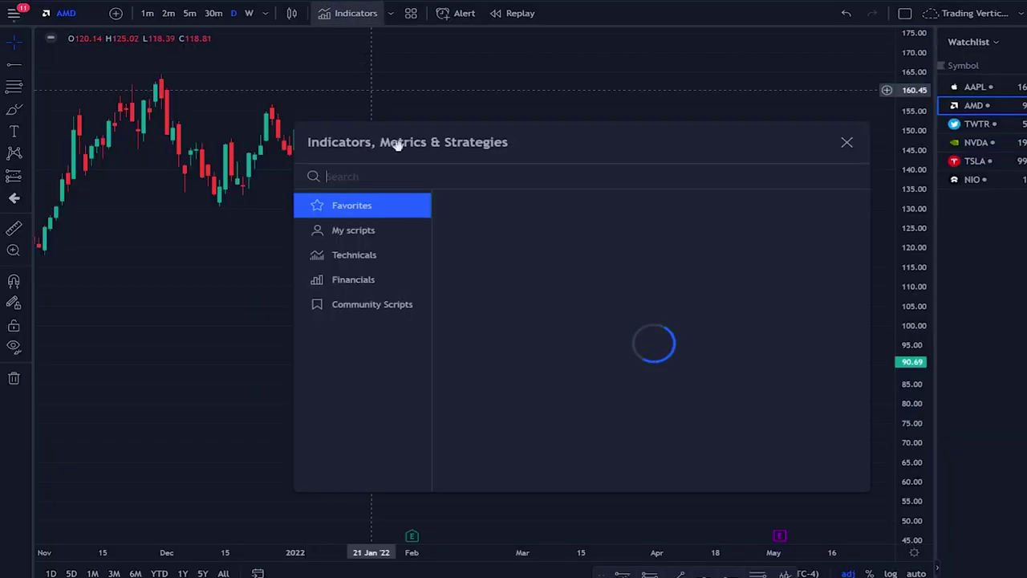
type("volu")
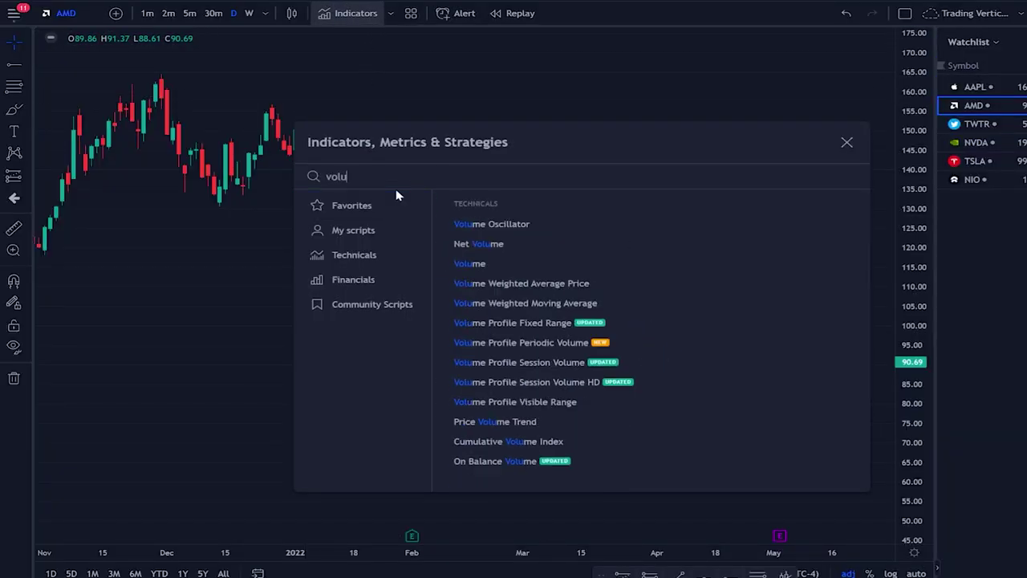
left_click(491, 262)
key("Escape")
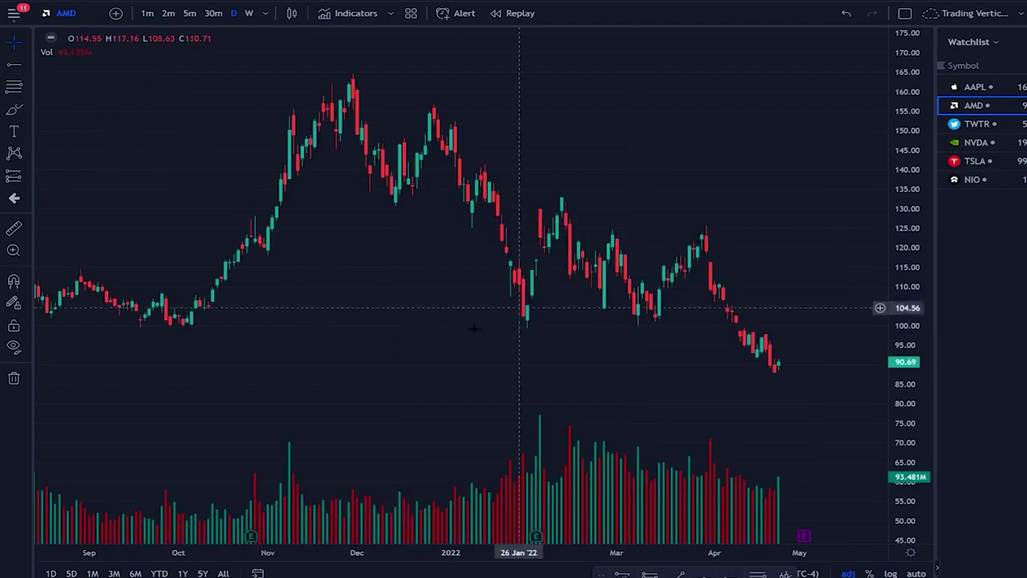
scroll(699, 332, "up", 5)
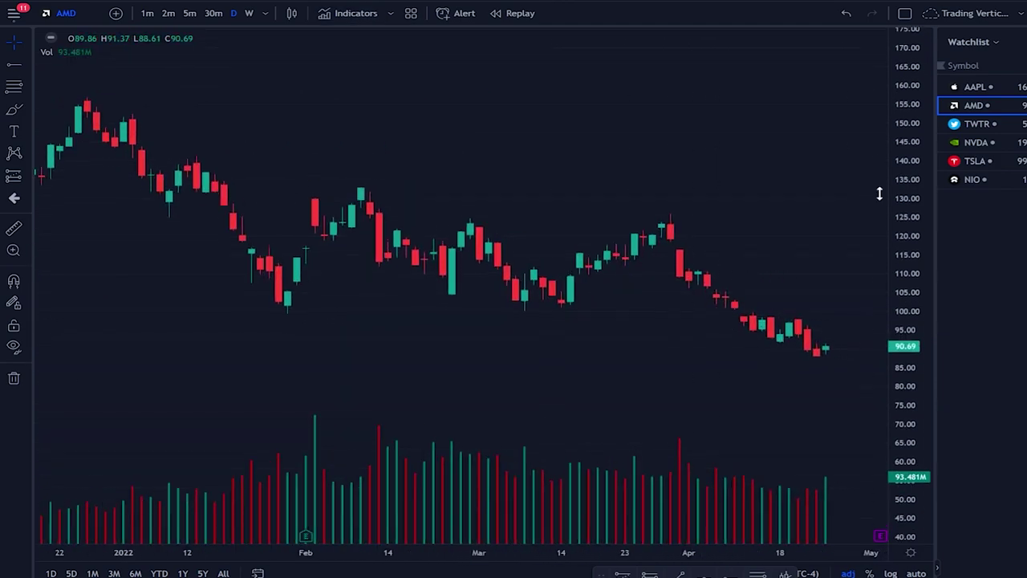
left_click_drag(734, 193, 353, 500)
left_click_drag(481, 347, 538, 129)
scroll(538, 128, "down", 3)
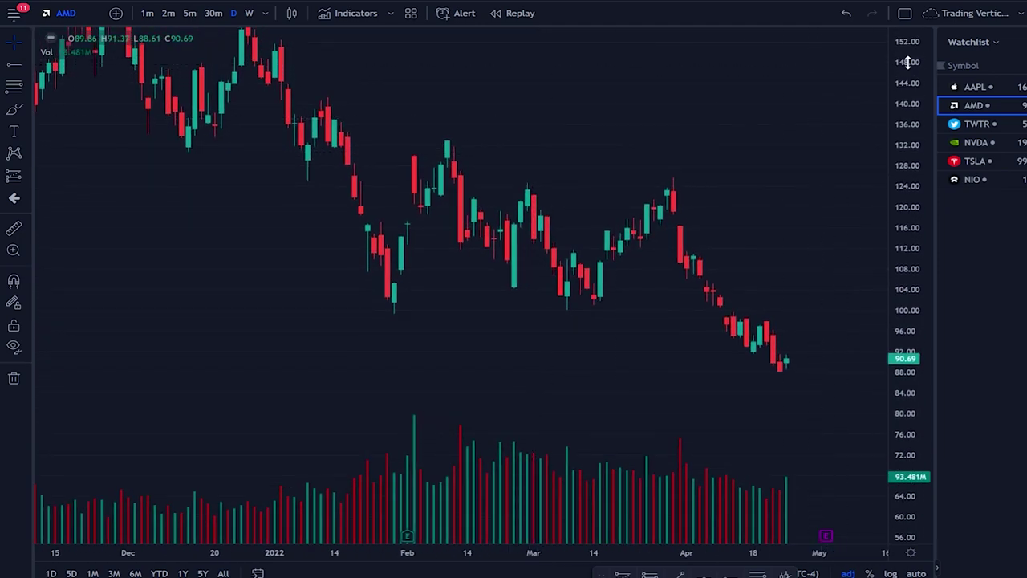
Move Volume into a new pane below the price chart and make that pane taller.
mouse_move(86, 58)
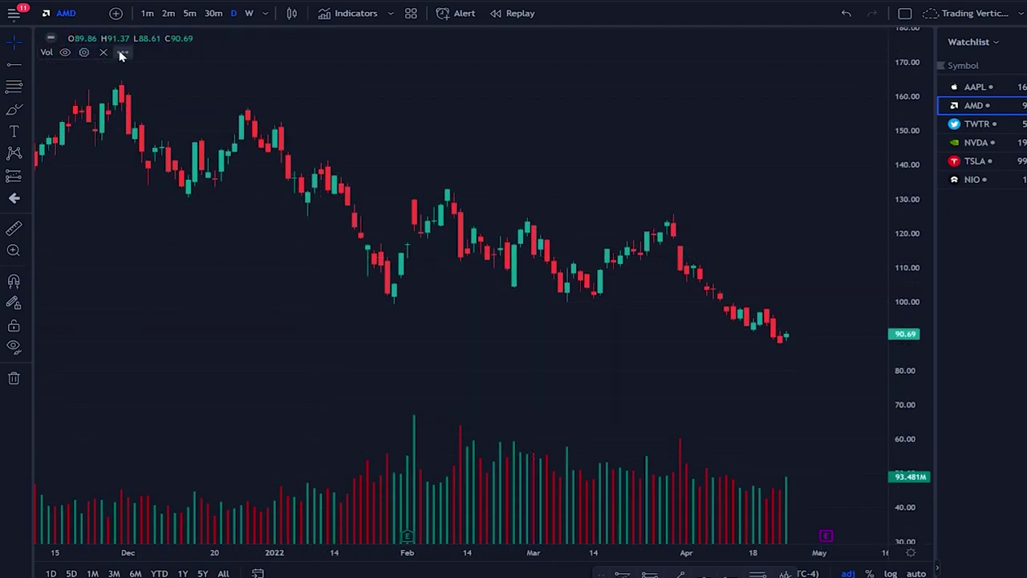
left_click(123, 53)
mouse_move(257, 137)
left_click(380, 161)
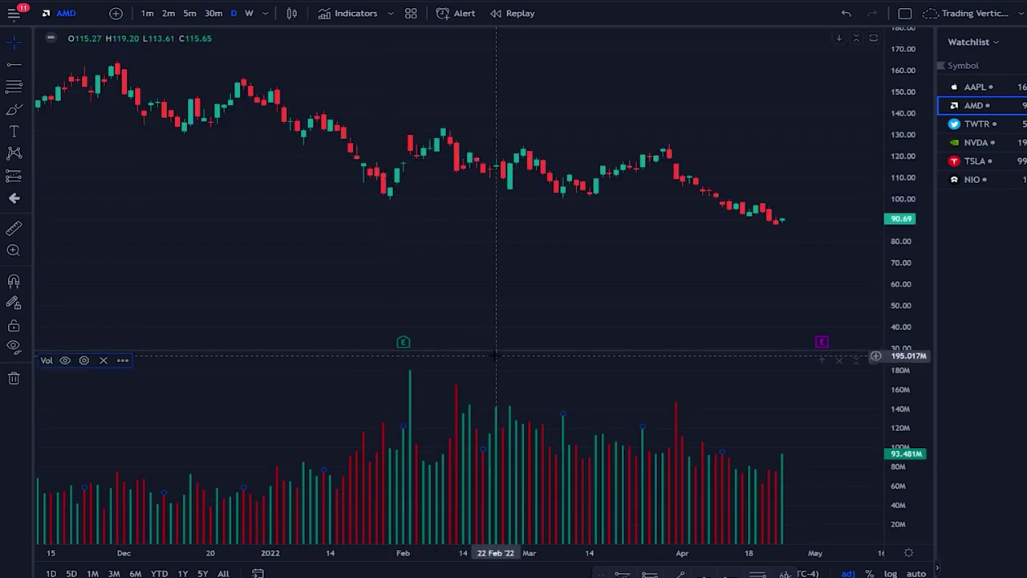
scroll(530, 465, "down", 3)
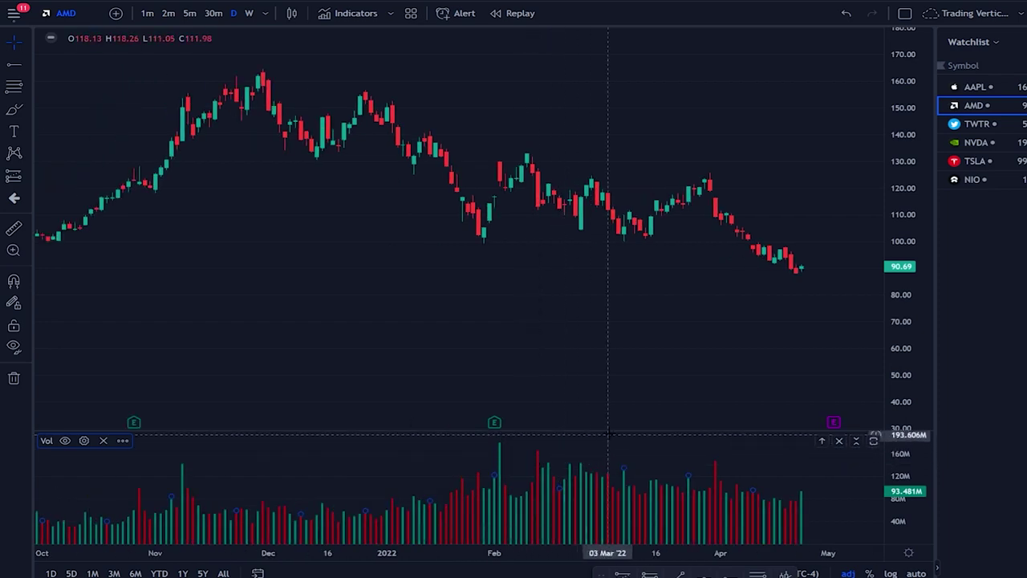
left_click_drag(616, 430, 622, 412)
Auto-fit the price scale, leave space after the latest bar, and reset scaling with Alt+R.
scroll(619, 465, "down", 1)
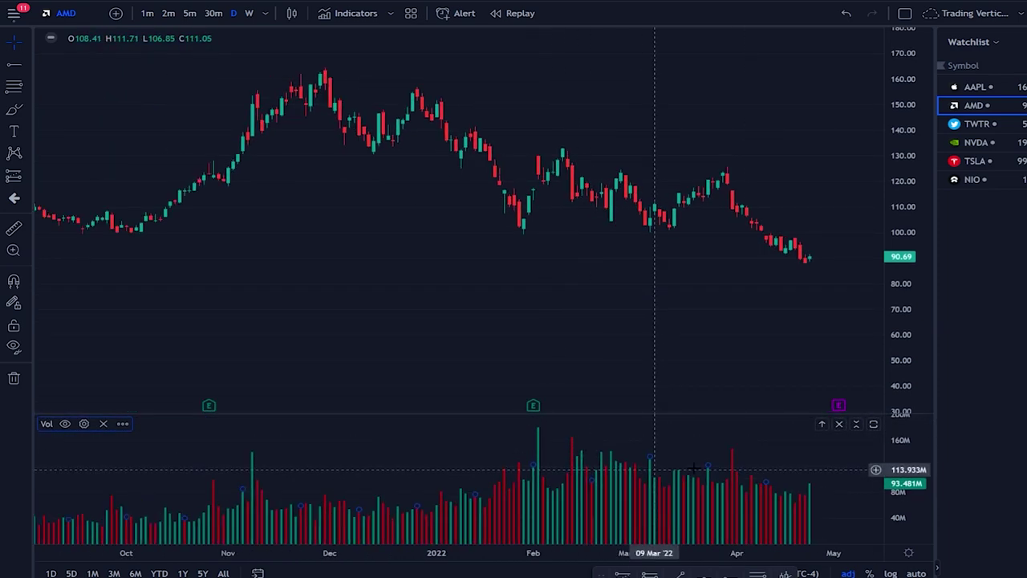
double_click(907, 258)
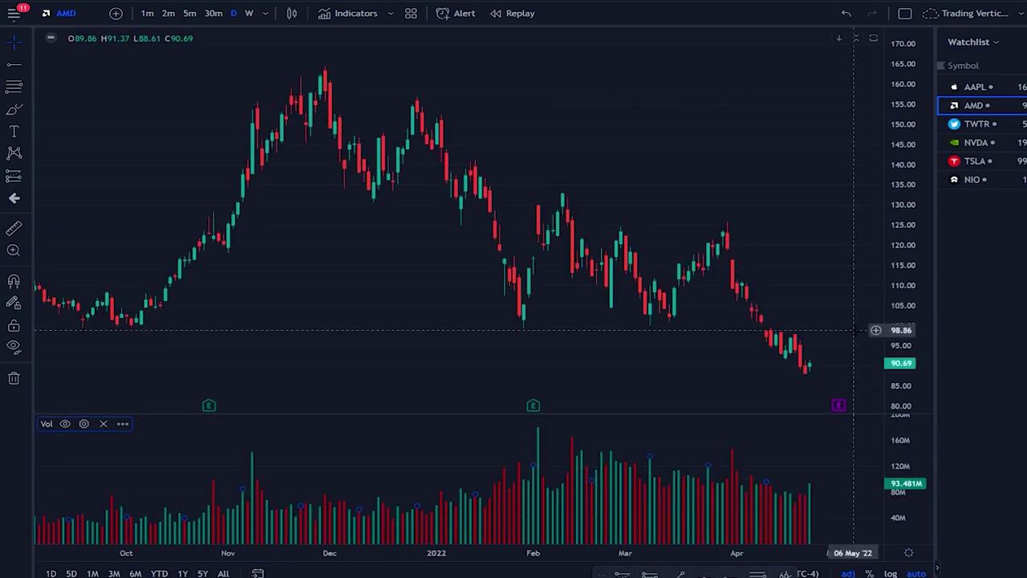
left_click_drag(854, 329, 569, 305)
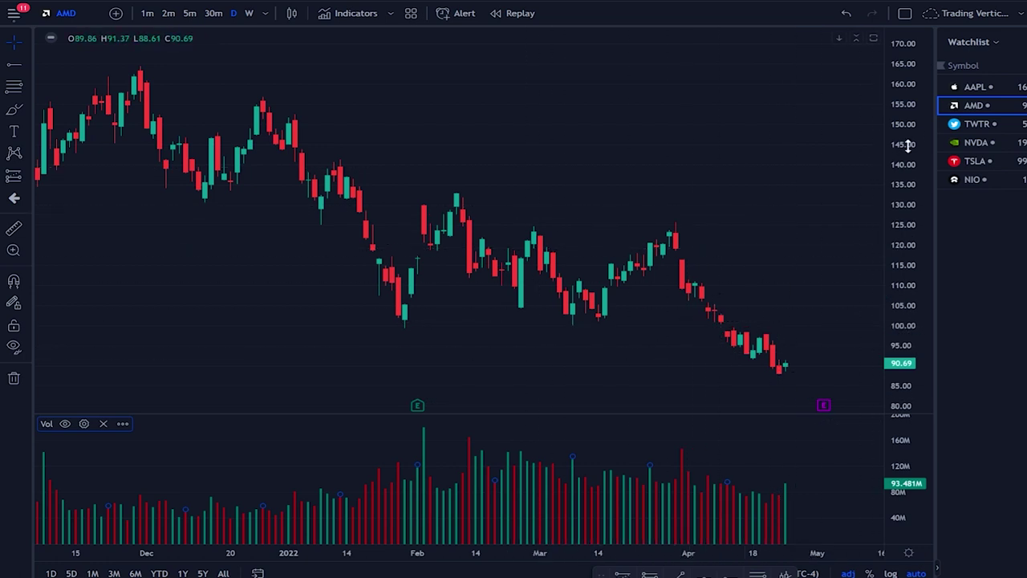
left_click_drag(905, 147, 922, 177)
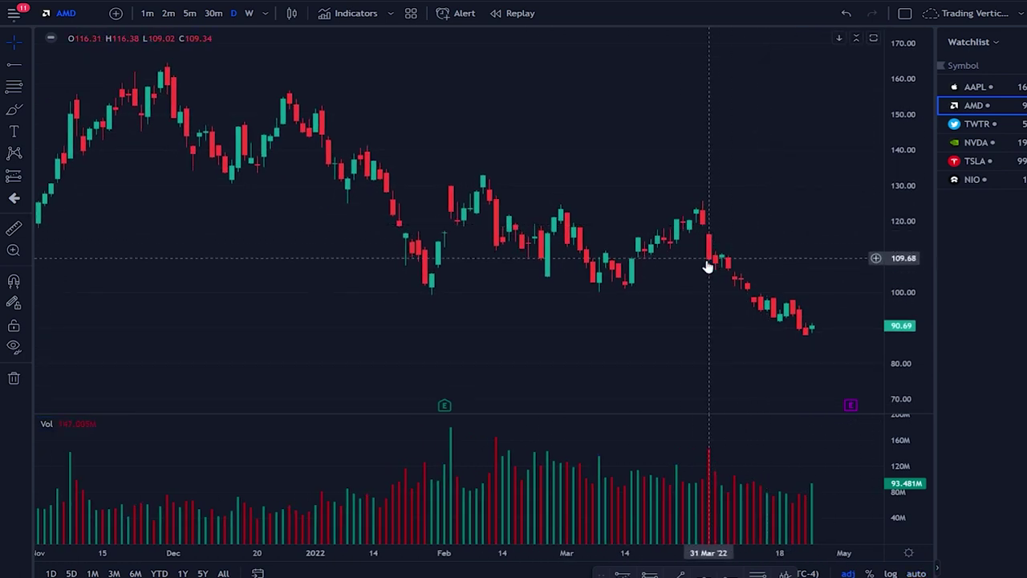
key("alt+r")
Add the Volume Weighted Average Price (VWAP) indicator to AMD's chart.
left_click(351, 13)
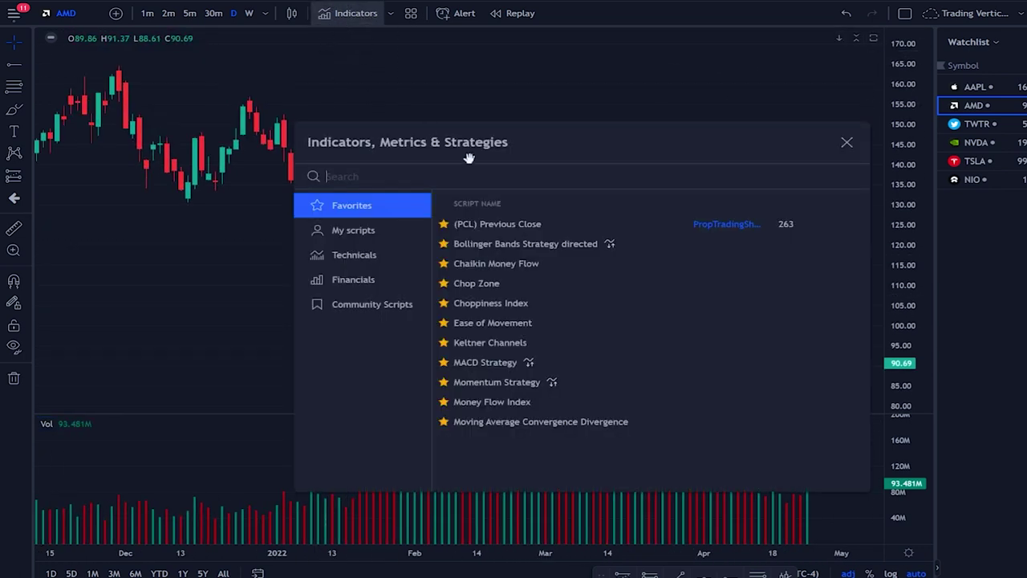
type("vwa")
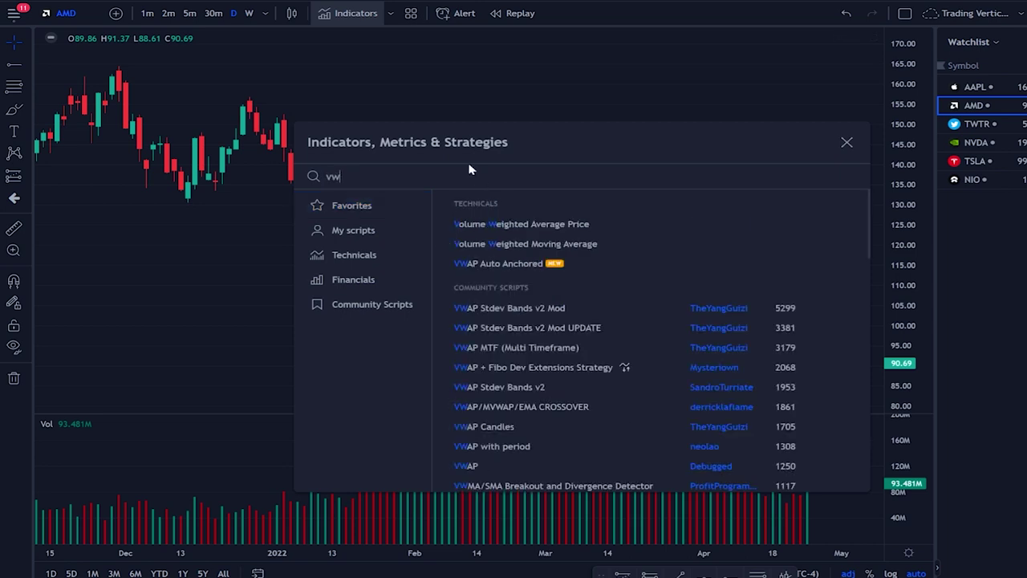
left_click(546, 226)
left_click(855, 143)
Check the VWAP input and style settings, then show AMD on zoomed-in 5-minute bars.
mouse_move(102, 57)
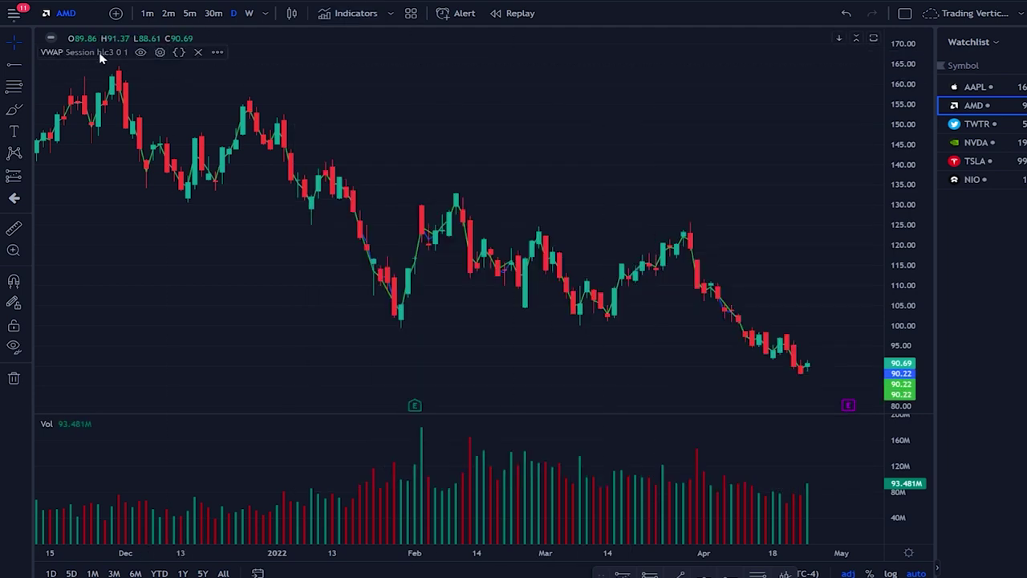
left_click(159, 52)
left_click(488, 172)
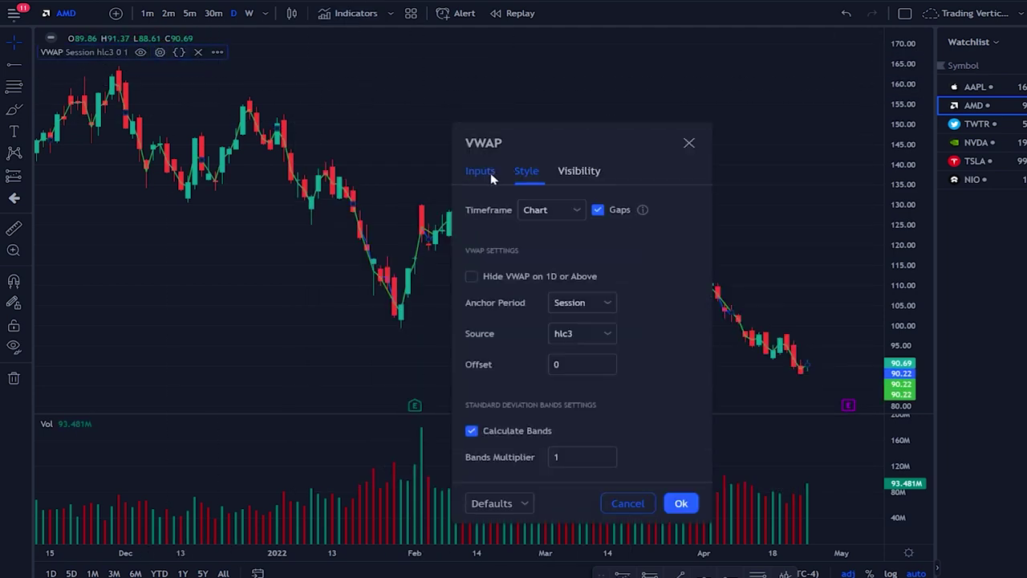
left_click(528, 172)
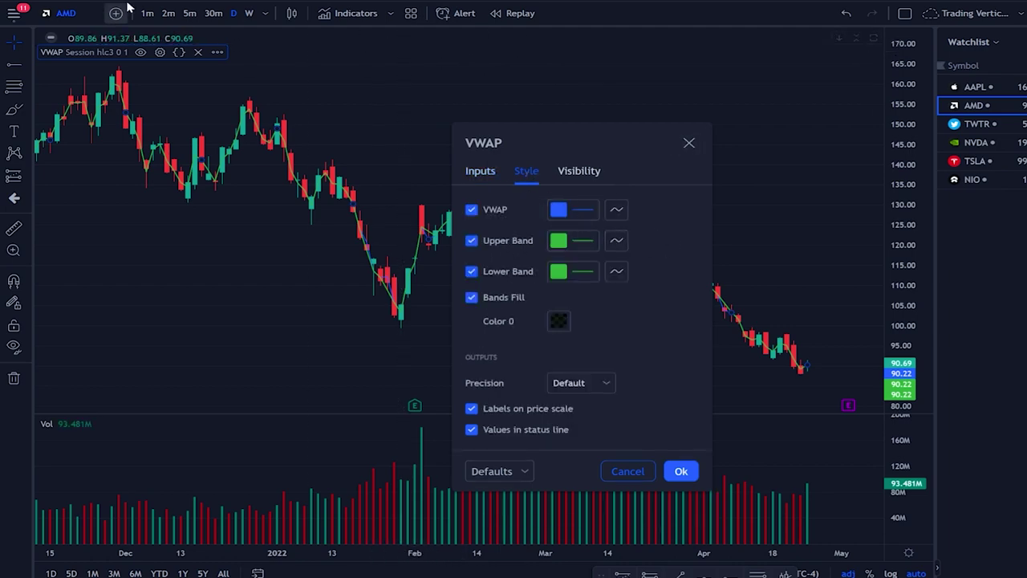
left_click(197, 15)
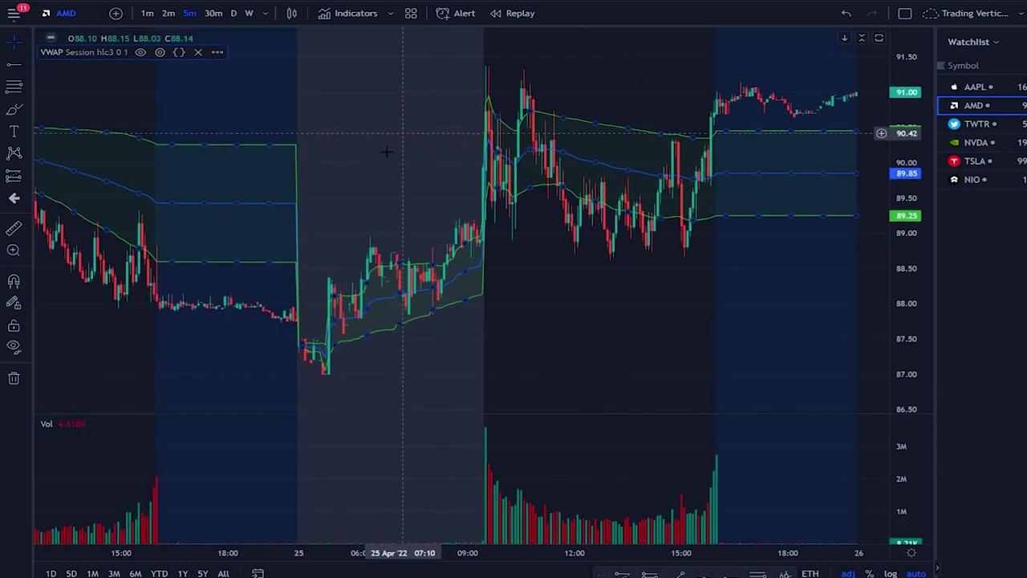
scroll(606, 108, "up", 2)
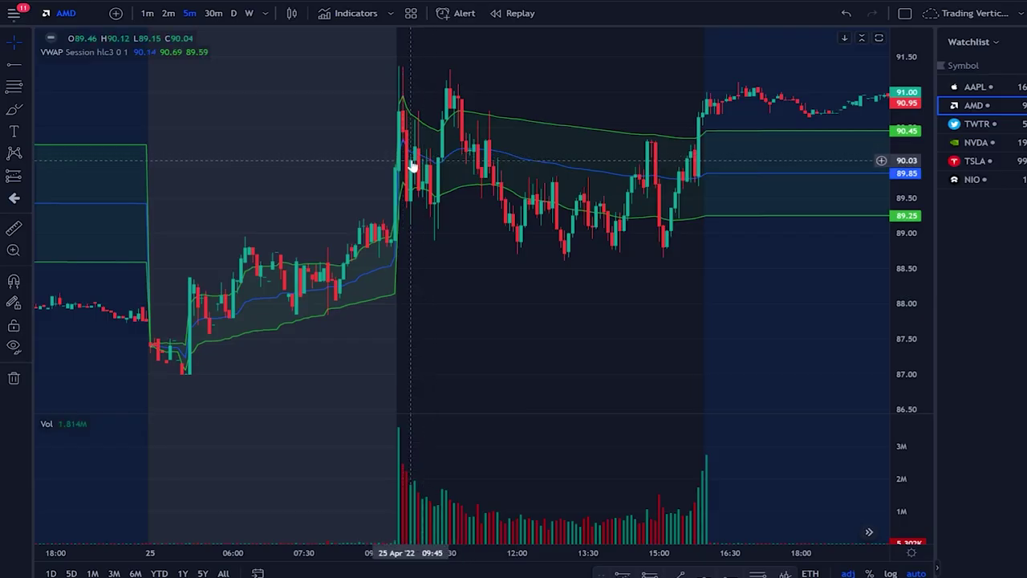
Turn off the VWAP upper and lower bands.
left_click(159, 52)
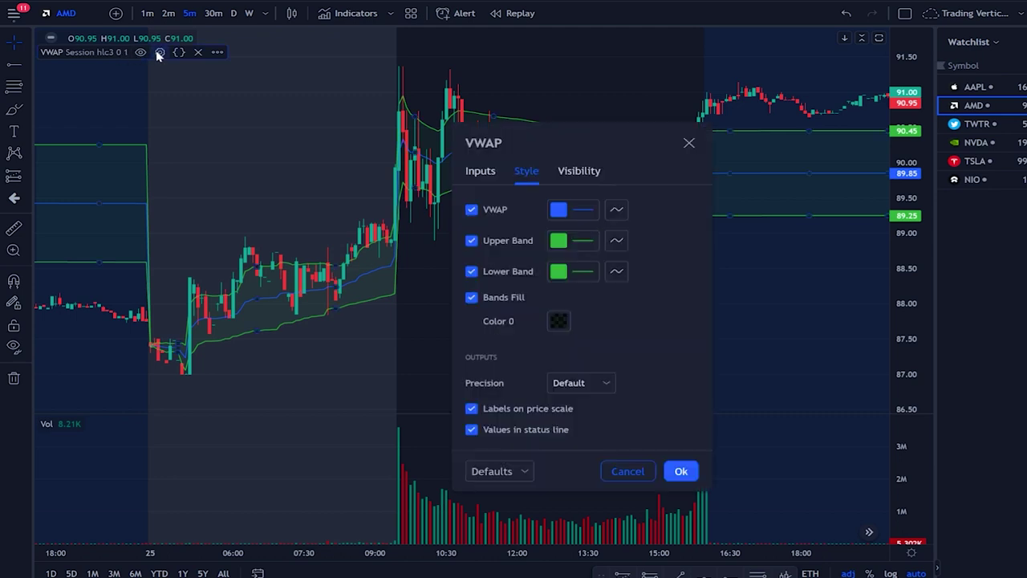
left_click(471, 240)
left_click(471, 272)
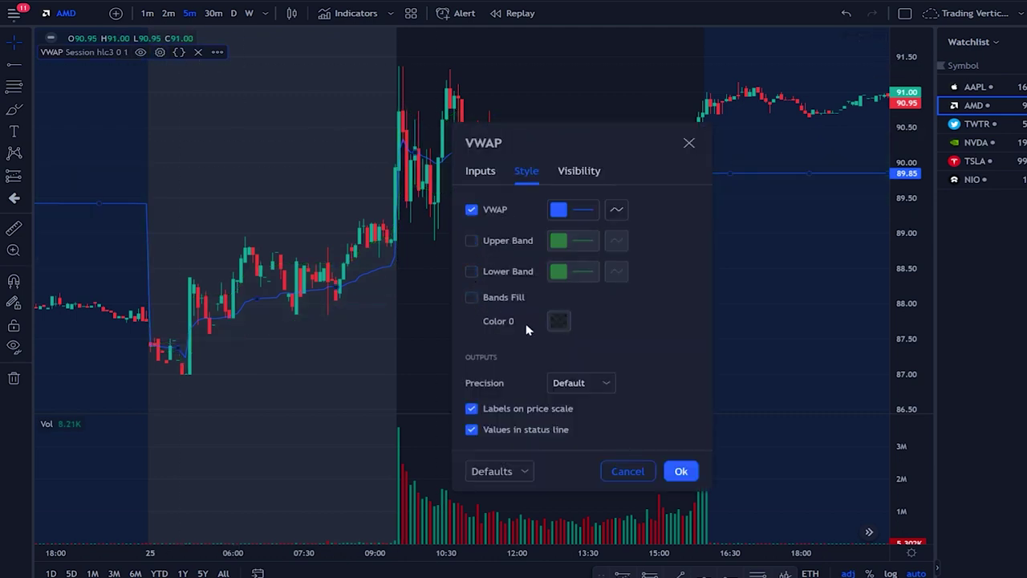
Hide the VWAP on Hours, Days, Weeks and Months timeframes and apply the settings.
left_click(566, 173)
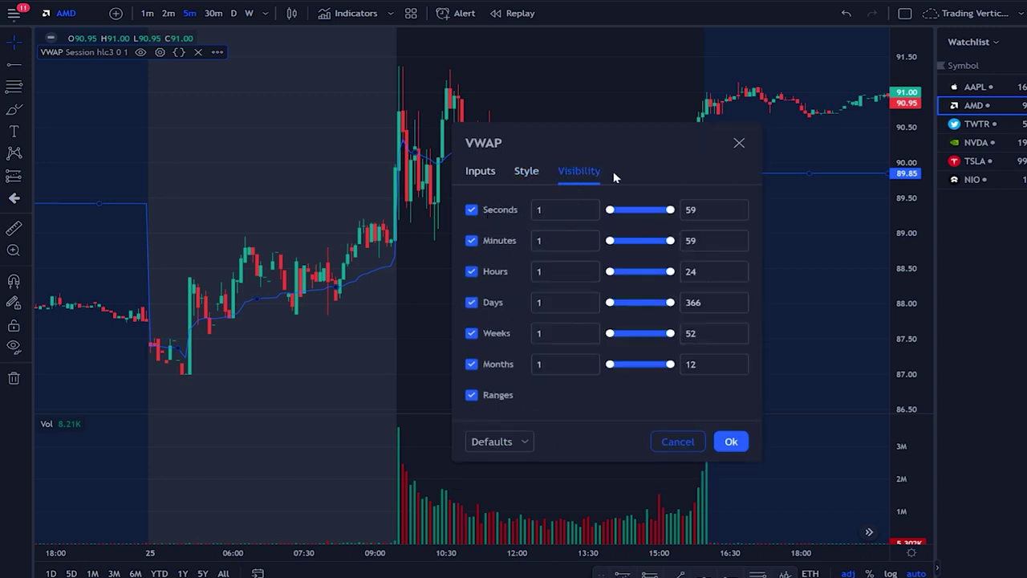
left_click(471, 272)
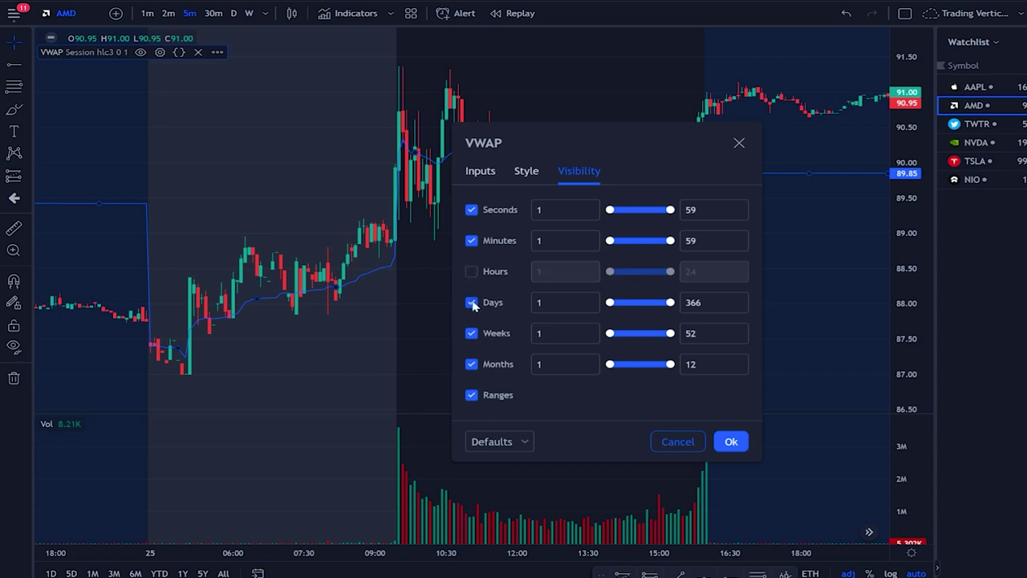
left_click(471, 303)
left_click(471, 333)
left_click(471, 365)
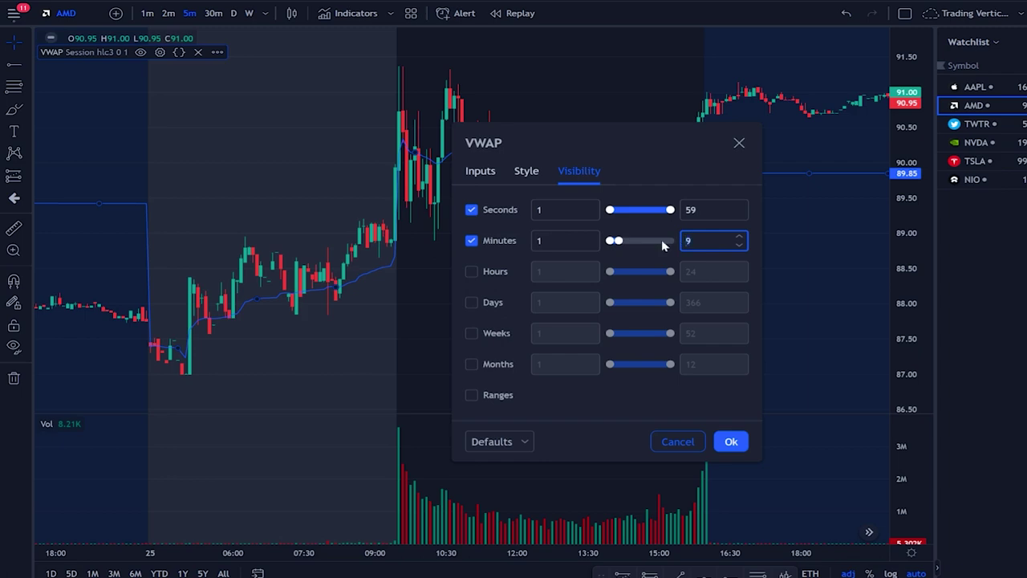
left_click(213, 13)
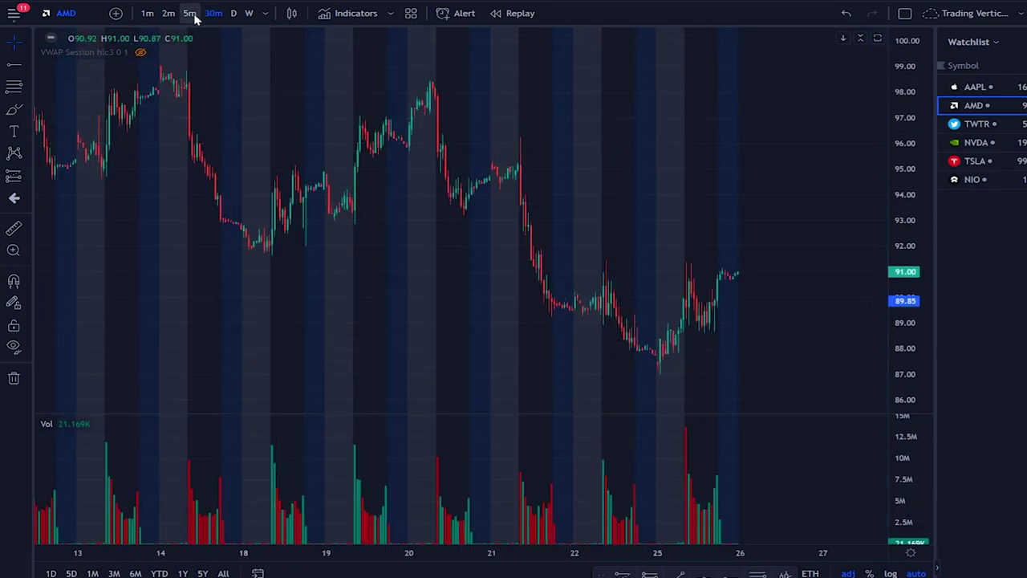
Test the VWAP's visibility on 5-minute, 1-minute and daily charts.
left_click(189, 13)
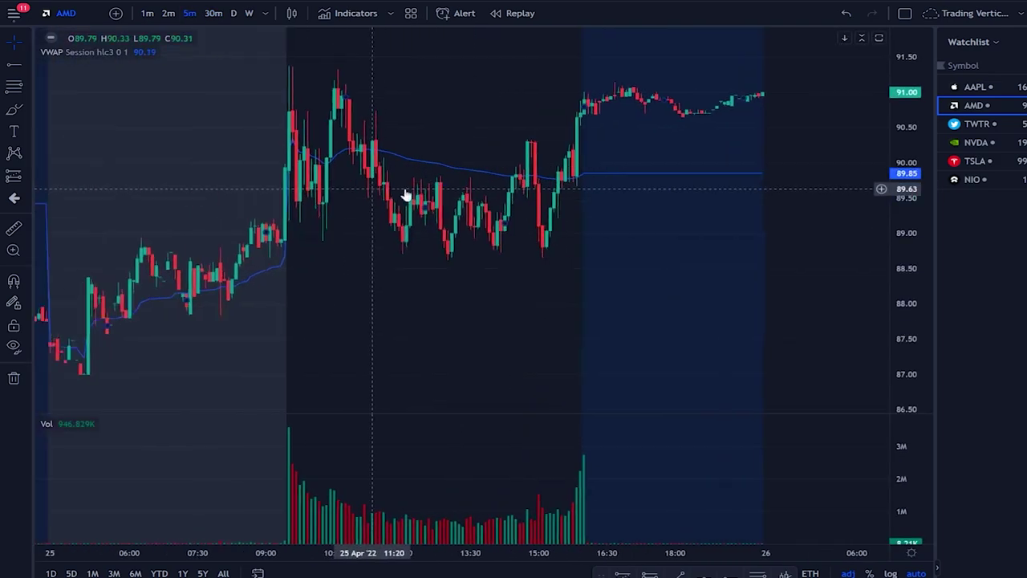
left_click(148, 13)
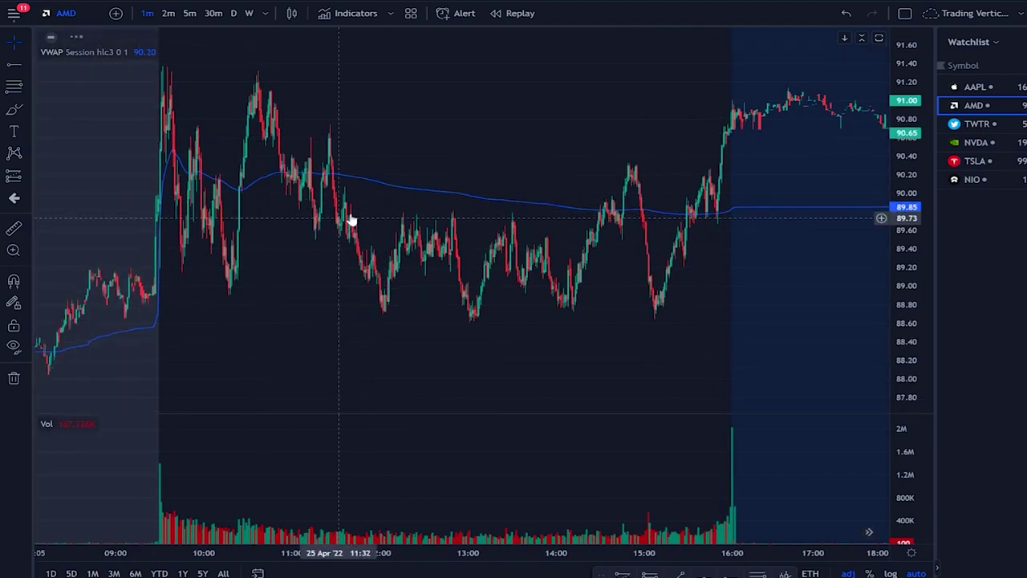
left_click(234, 13)
scroll(367, 165, "up", 5)
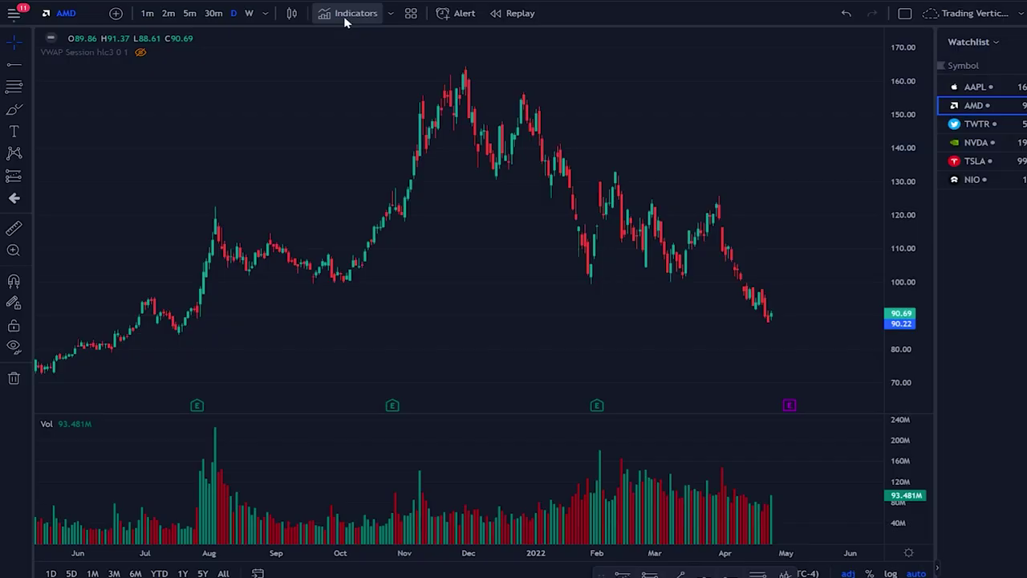
Try the 7-minute interval, return AMD to 5-minute bars, and unstar 7 minutes.
left_click(347, 15)
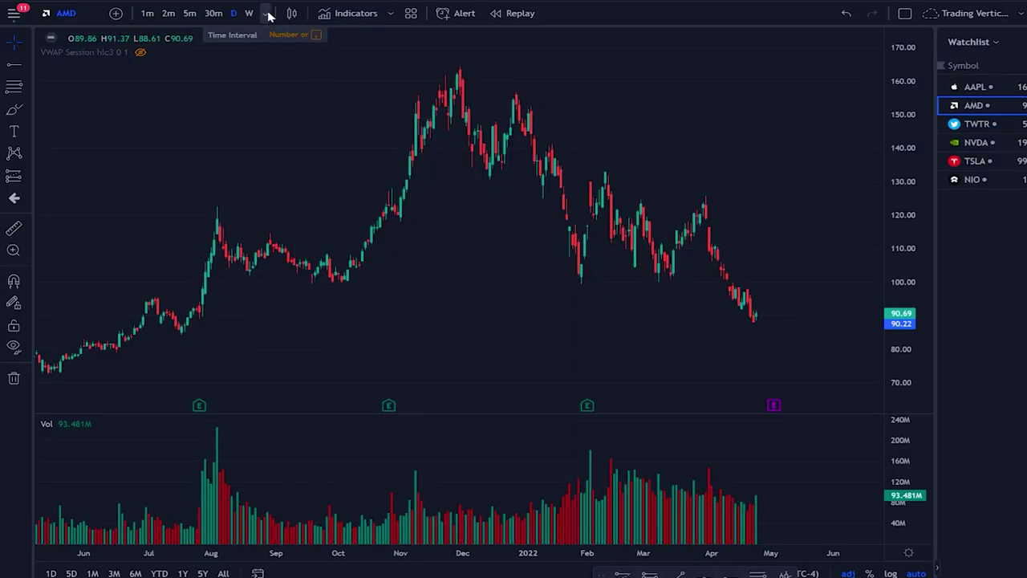
left_click(269, 15)
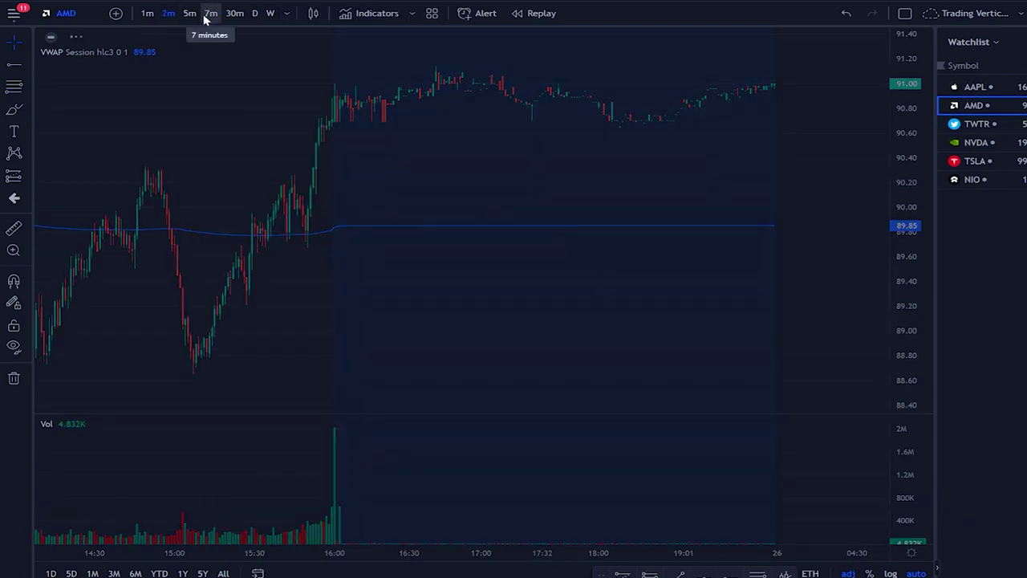
left_click(208, 13)
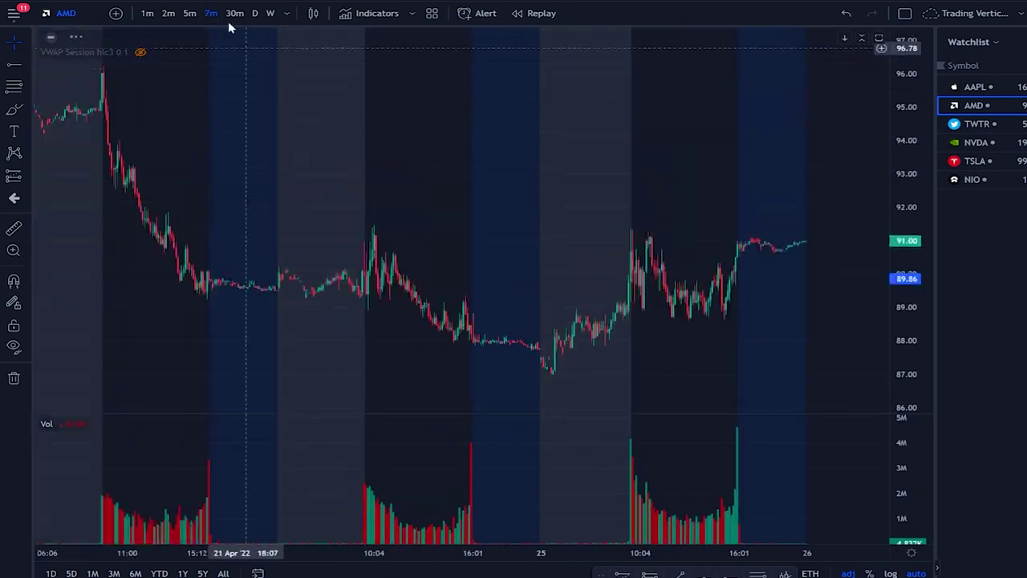
left_click(190, 14)
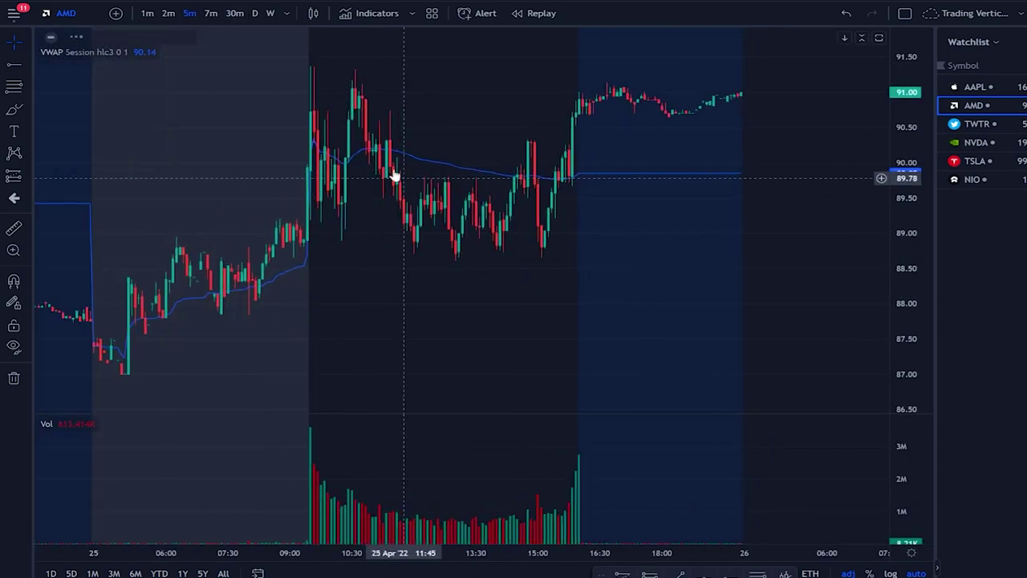
left_click(288, 15)
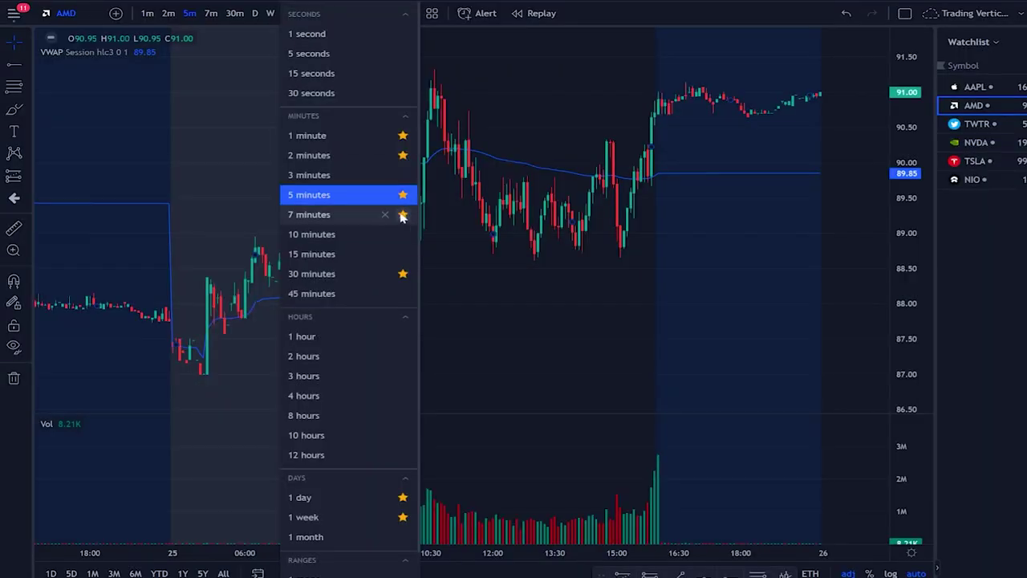
left_click(403, 215)
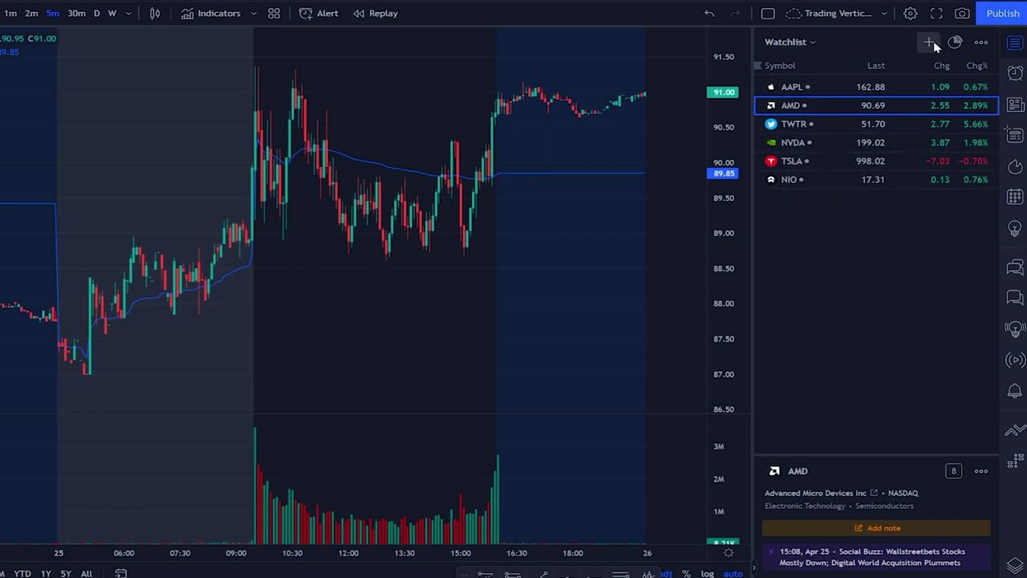
Add a new watchlist section and move it below NIO.
left_click(981, 43)
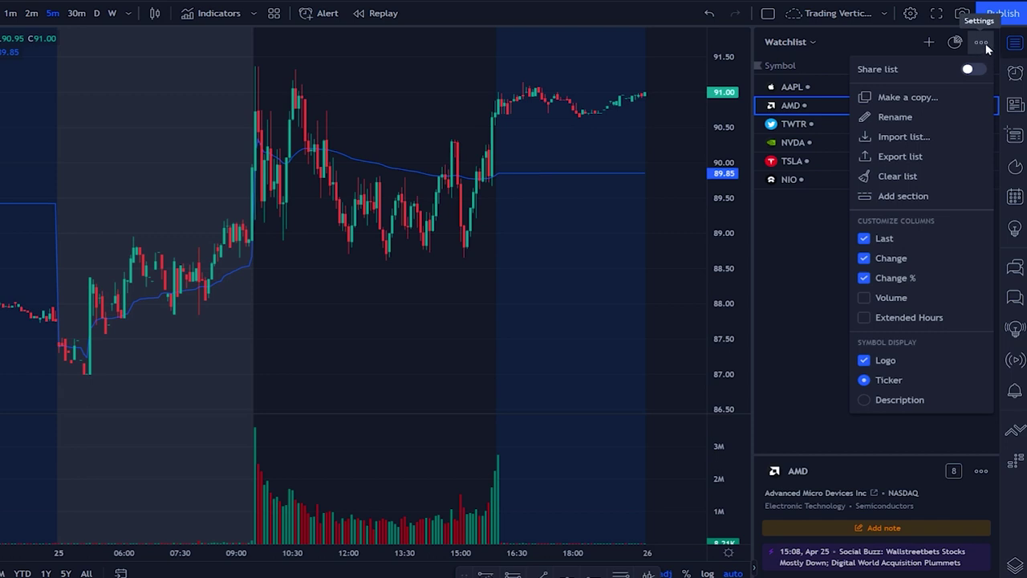
left_click(955, 196)
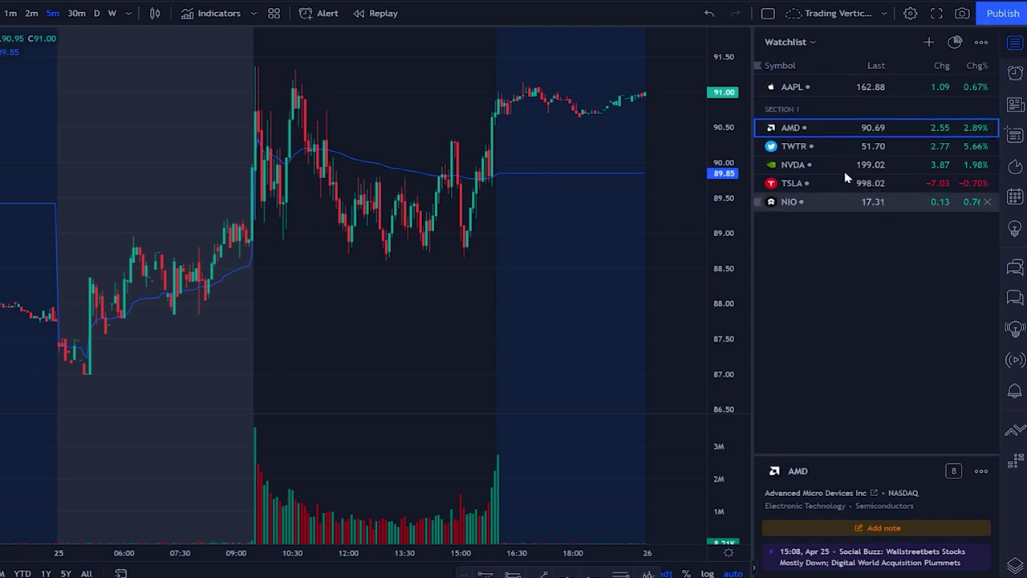
left_click_drag(809, 215, 812, 213)
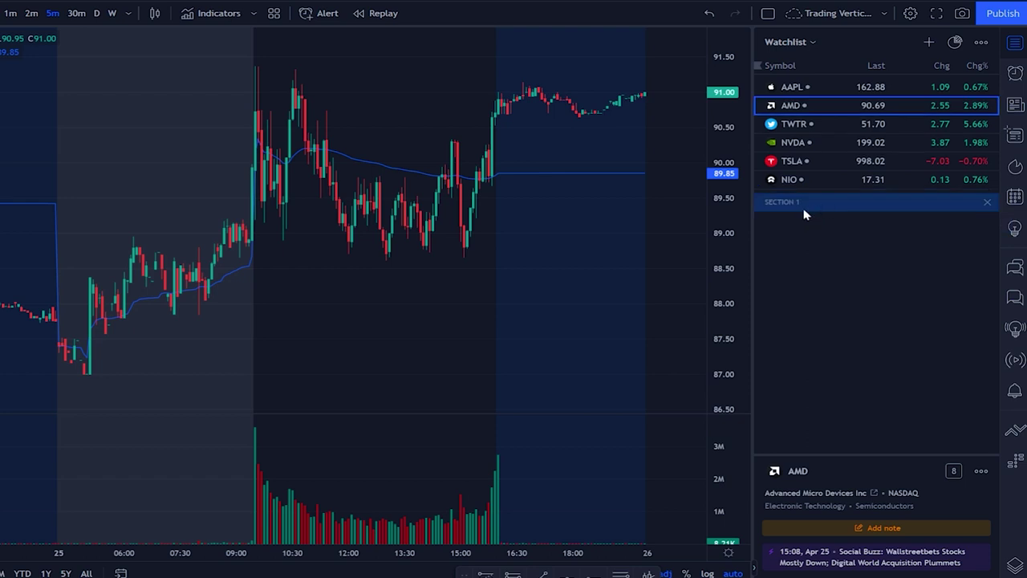
Rename the new watchlist section to INT.
right_click(815, 203)
left_click(872, 215)
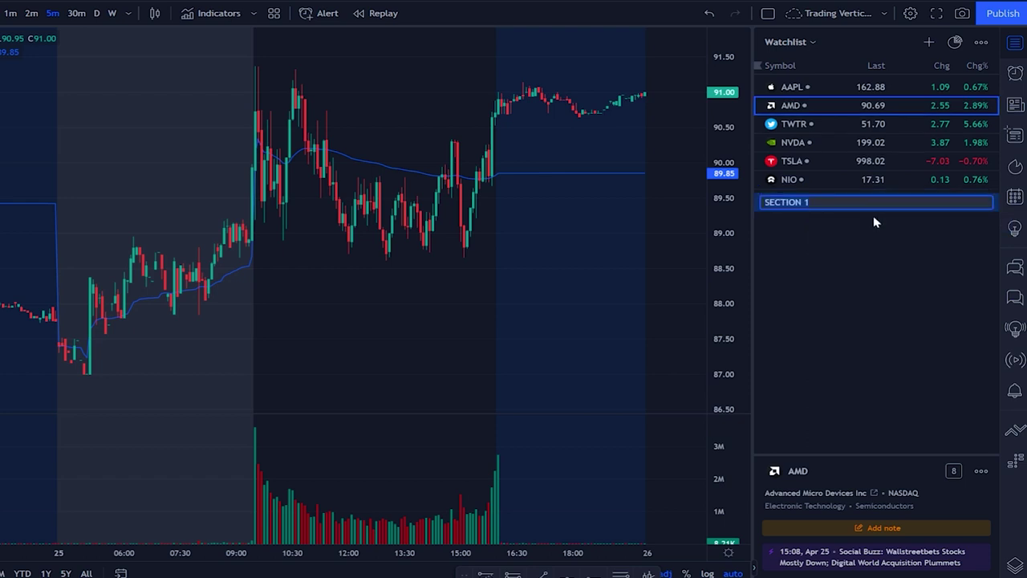
type("INT")
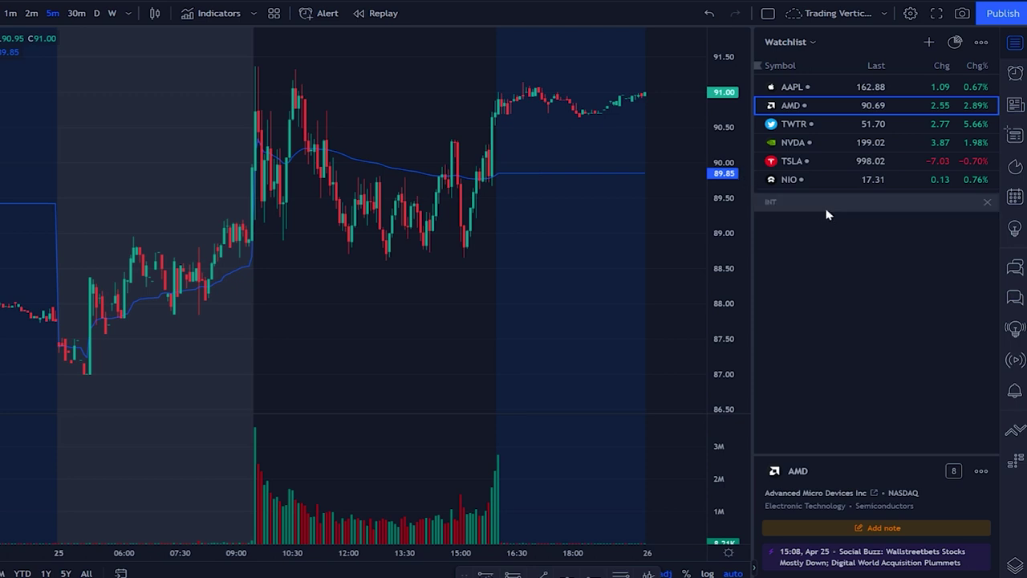
key("Return")
right_click(401, 92)
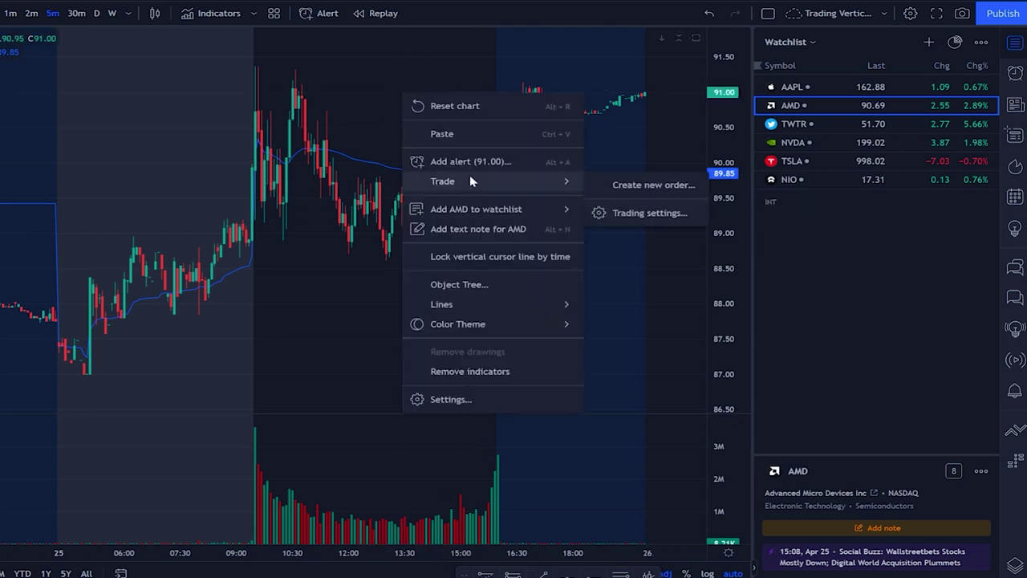
Show TWTR on the chart and move TWTR, NIO and TSLA under the INT header.
right_click(331, 87)
mouse_move(399, 206)
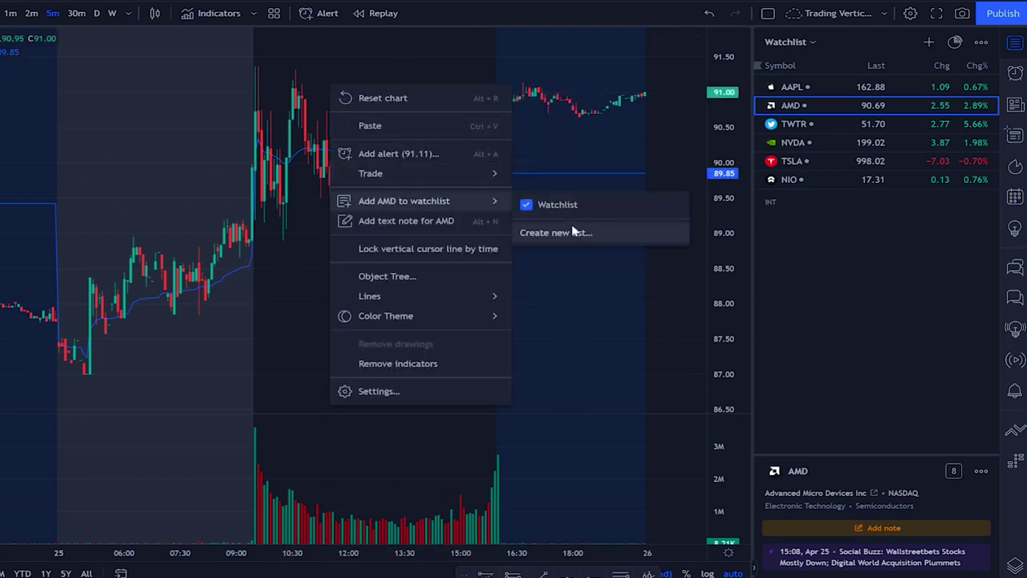
left_click(812, 124)
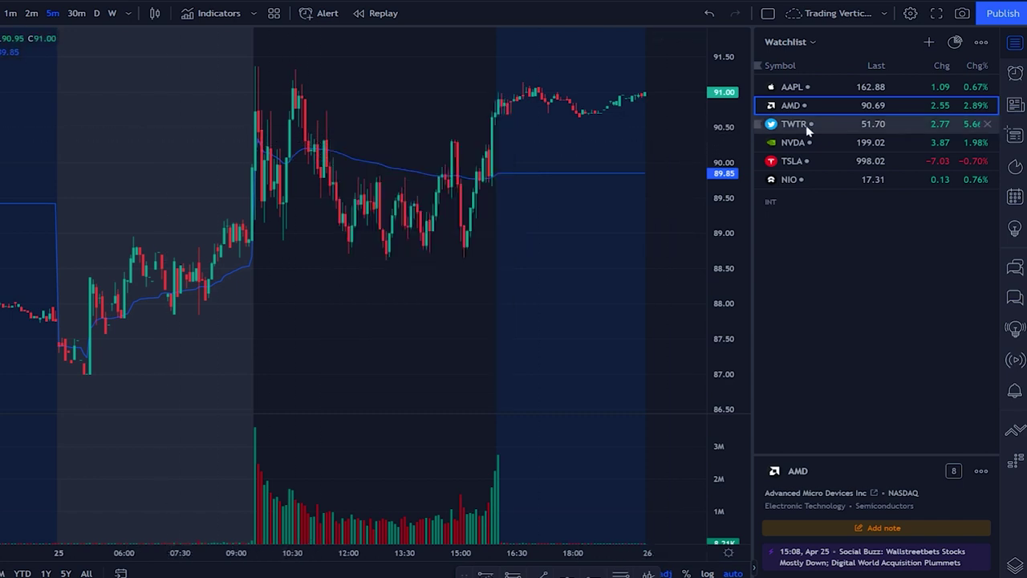
left_click_drag(811, 126, 802, 223)
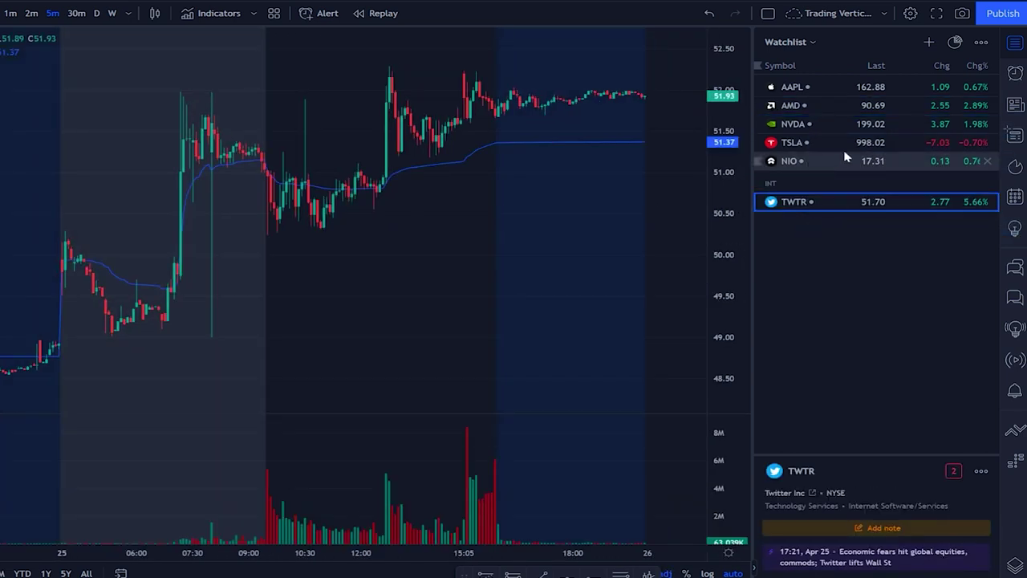
left_click_drag(795, 142, 886, 207)
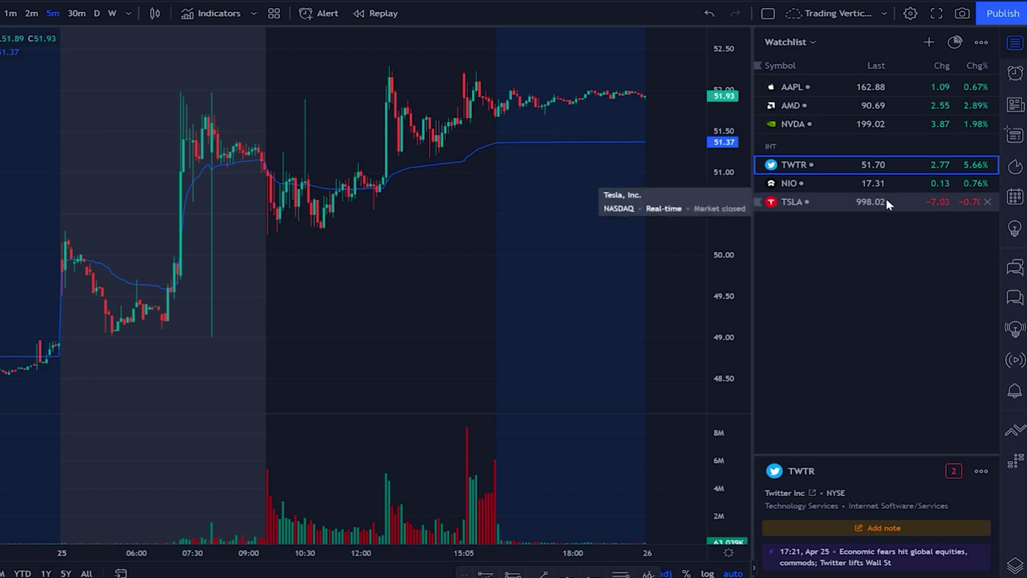
left_click(803, 41)
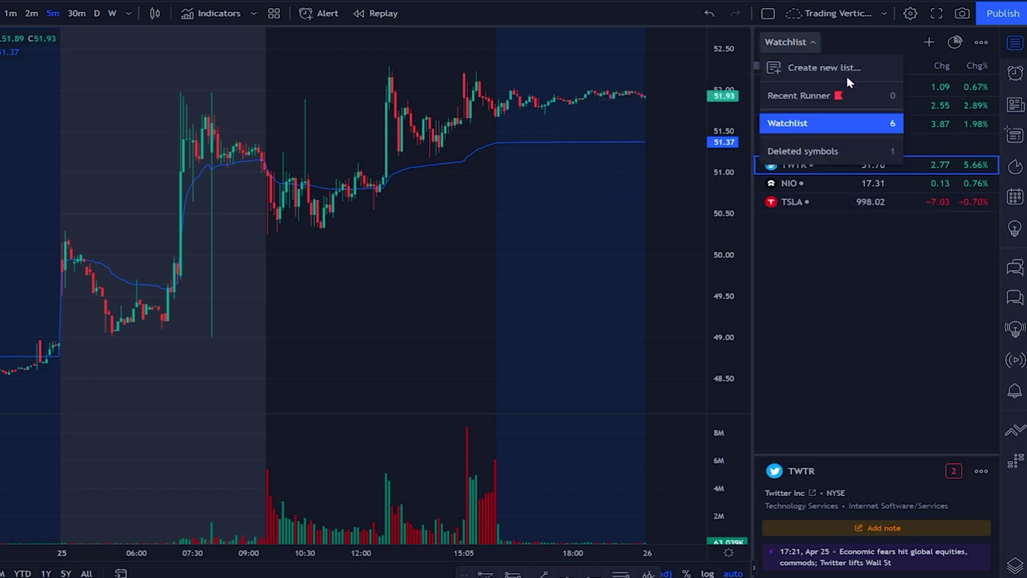
Switch the watchlist panel from Recent Runner to the main Watchlist list.
left_click(825, 98)
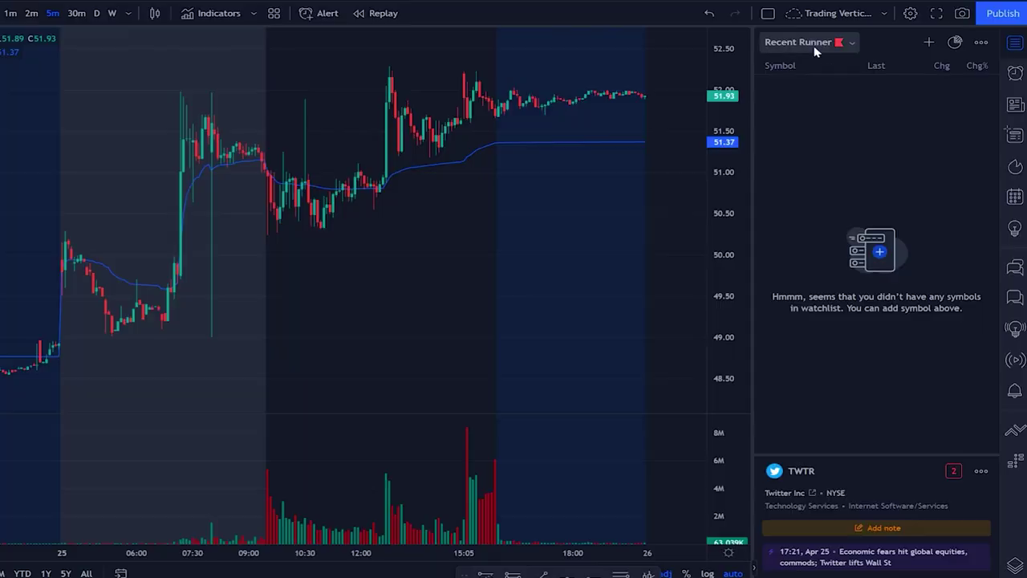
left_click(815, 48)
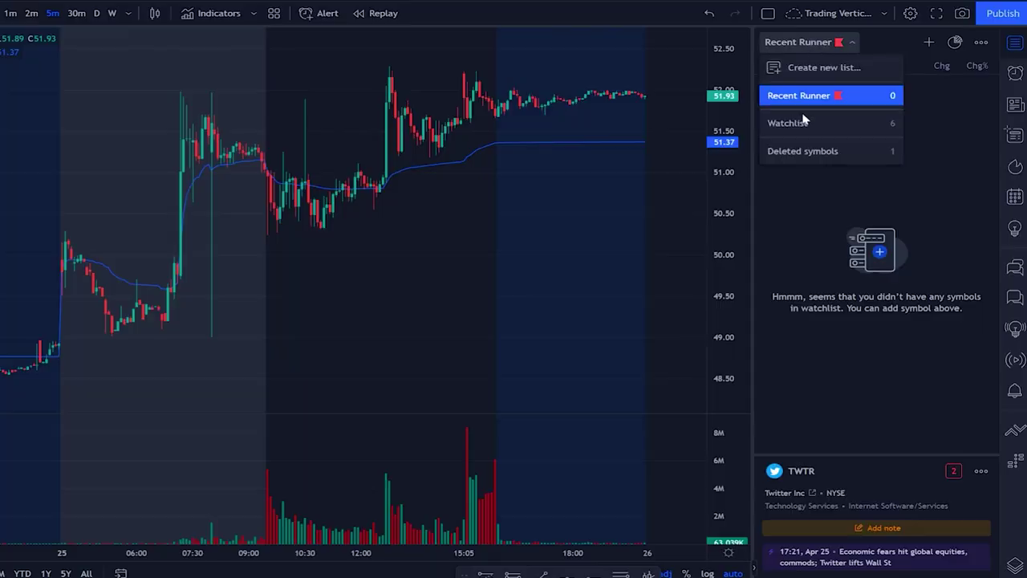
left_click(825, 120)
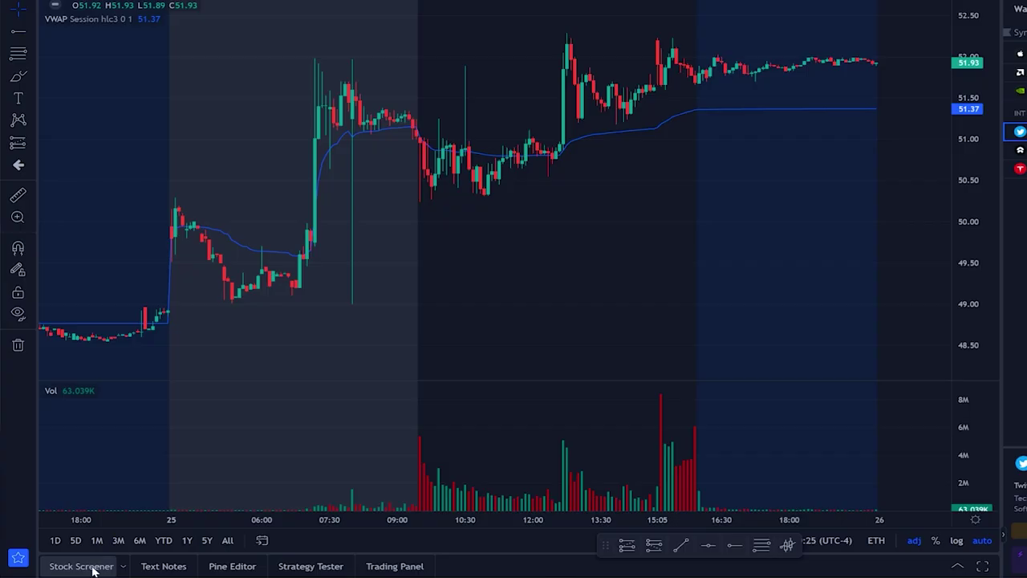
left_click(91, 564)
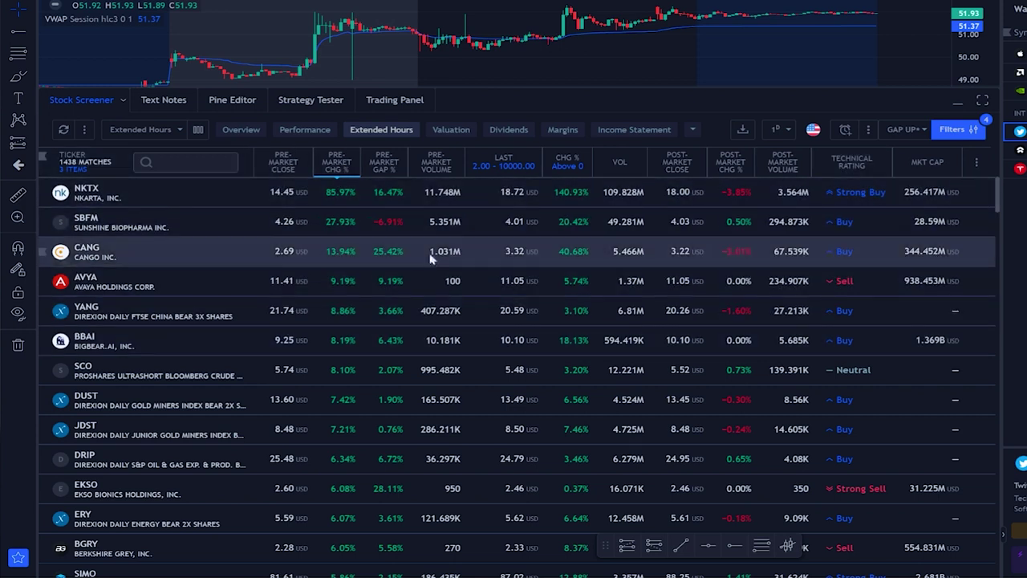
Hide the screener's Technical Rating column and move Last ahead of pre-market change.
left_click(977, 165)
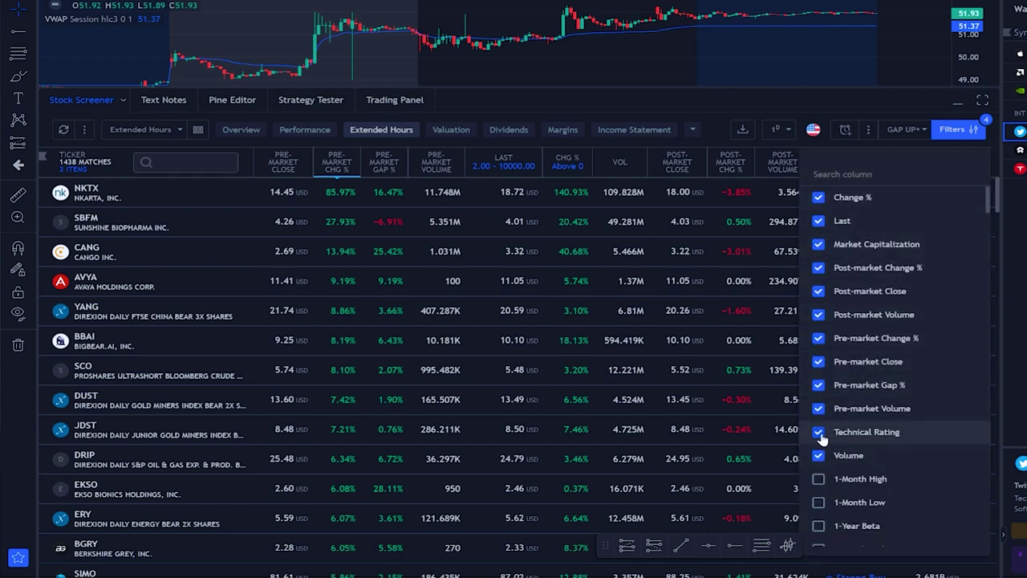
left_click(799, 226)
left_click_drag(687, 163, 337, 165)
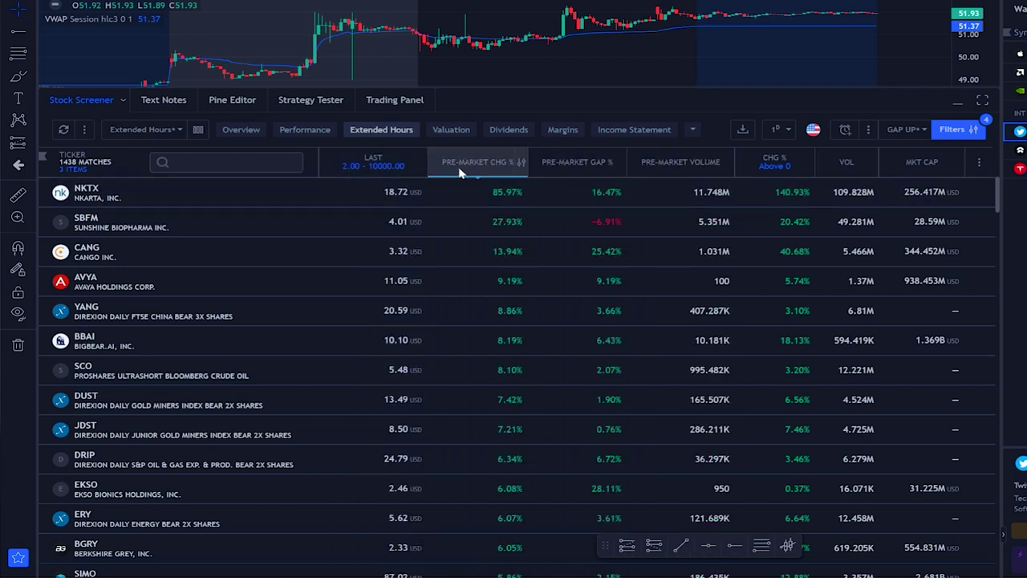
left_click(952, 130)
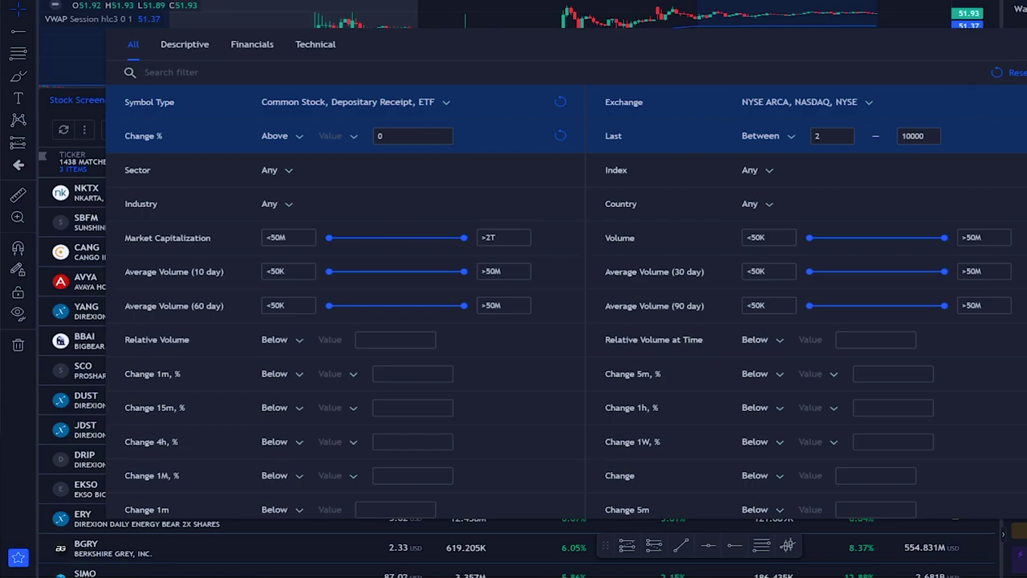
key("Escape")
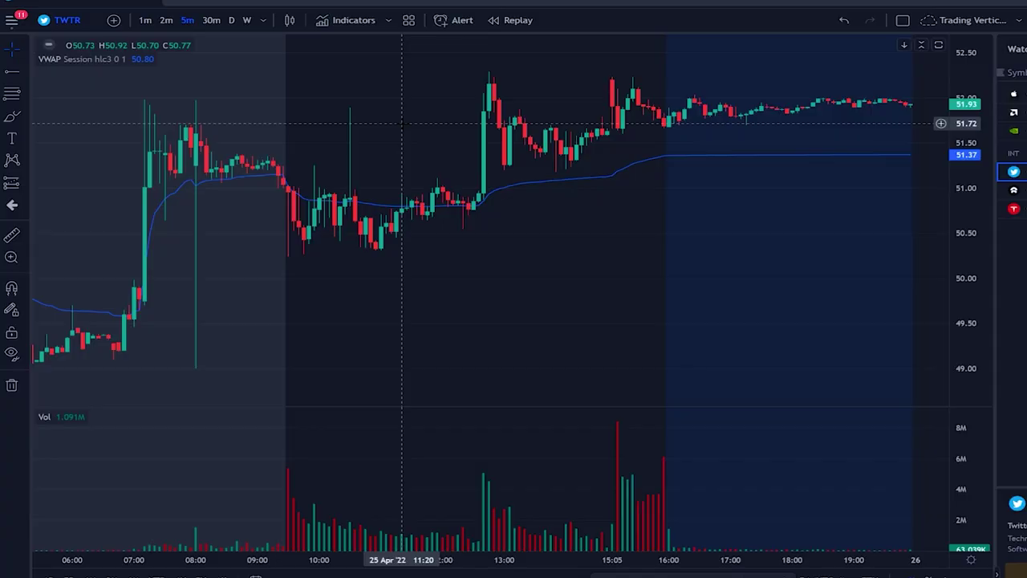
Turn off indicator titles in the status line and indicator value labels on the price scale.
right_click(402, 119)
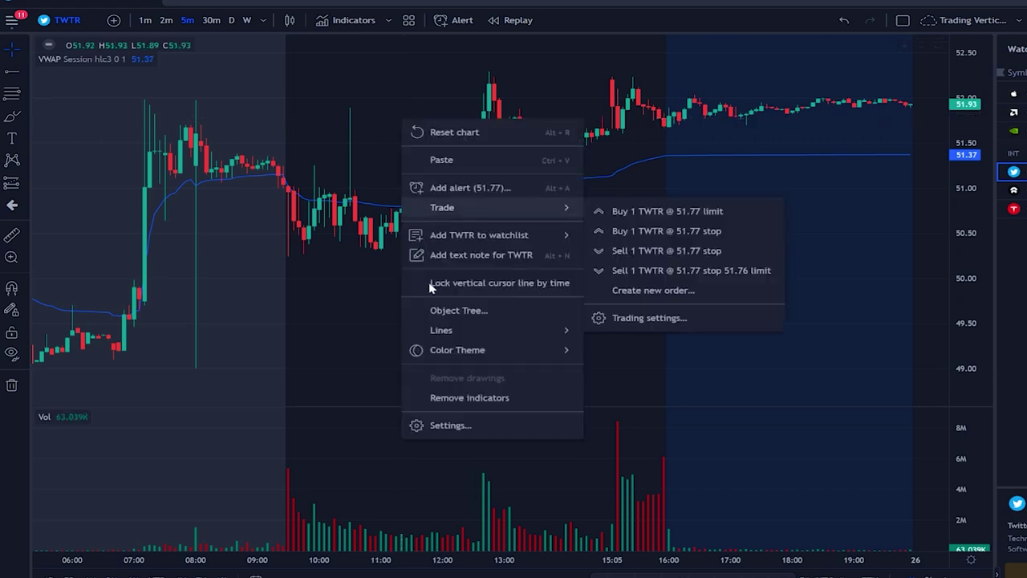
left_click(445, 424)
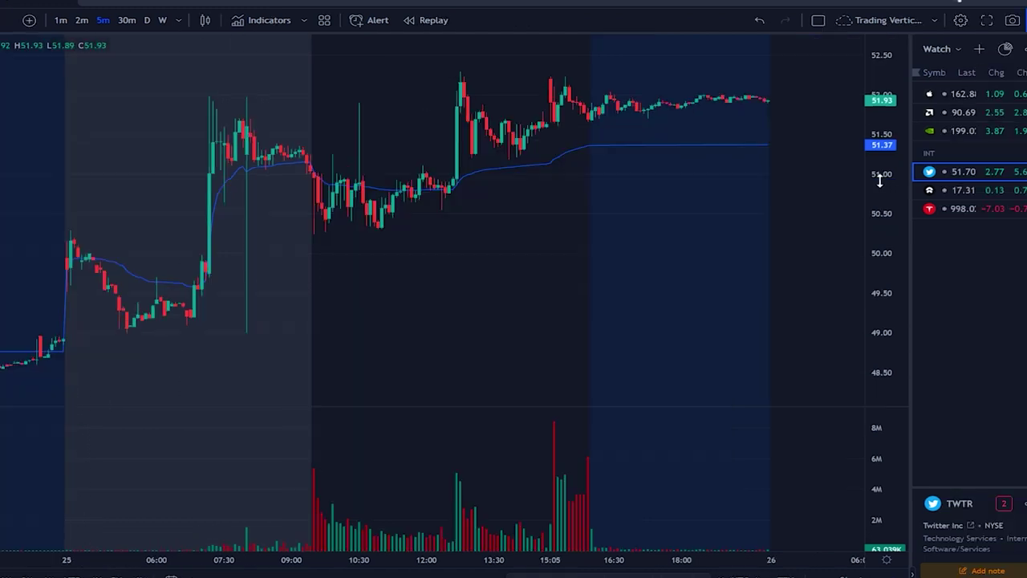
right_click(883, 180)
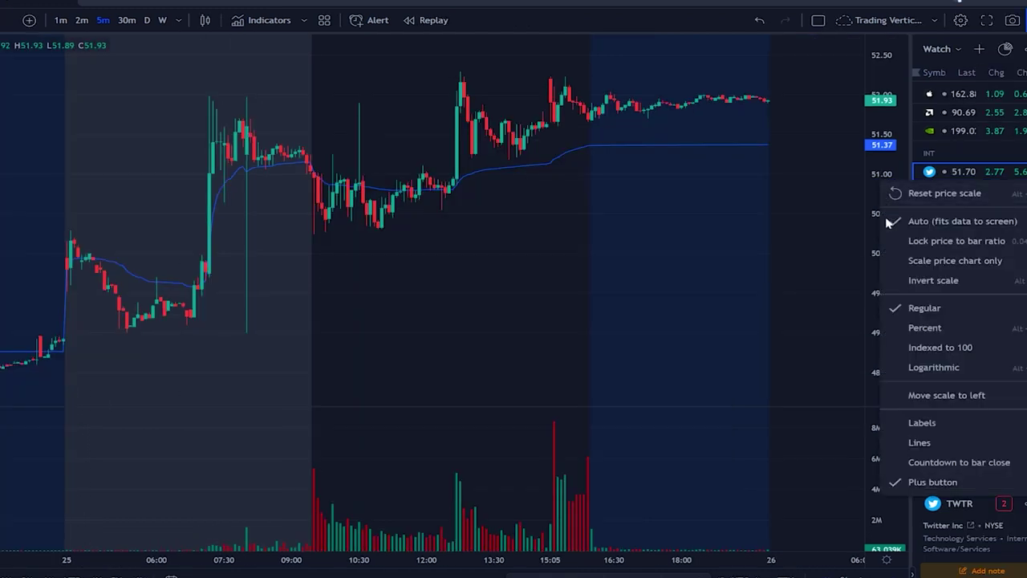
mouse_move(939, 425)
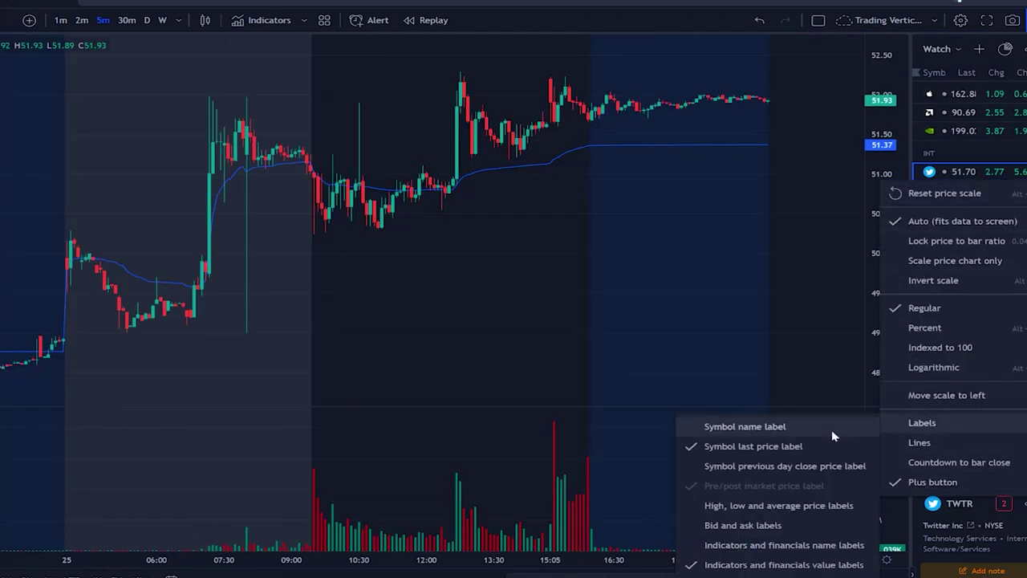
left_click(740, 560)
scroll(715, 255, "up", 2)
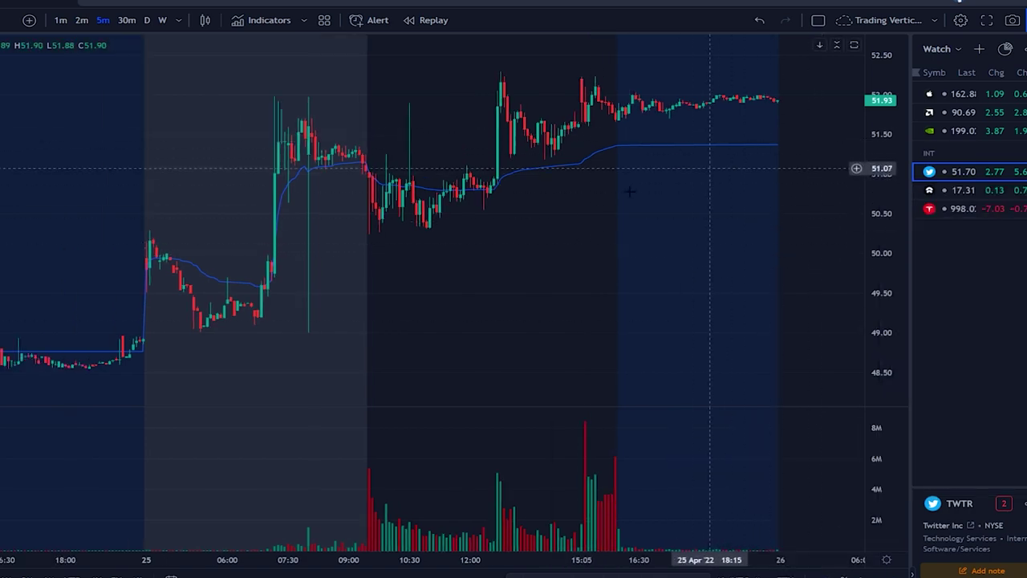
scroll(628, 209, "up", 1)
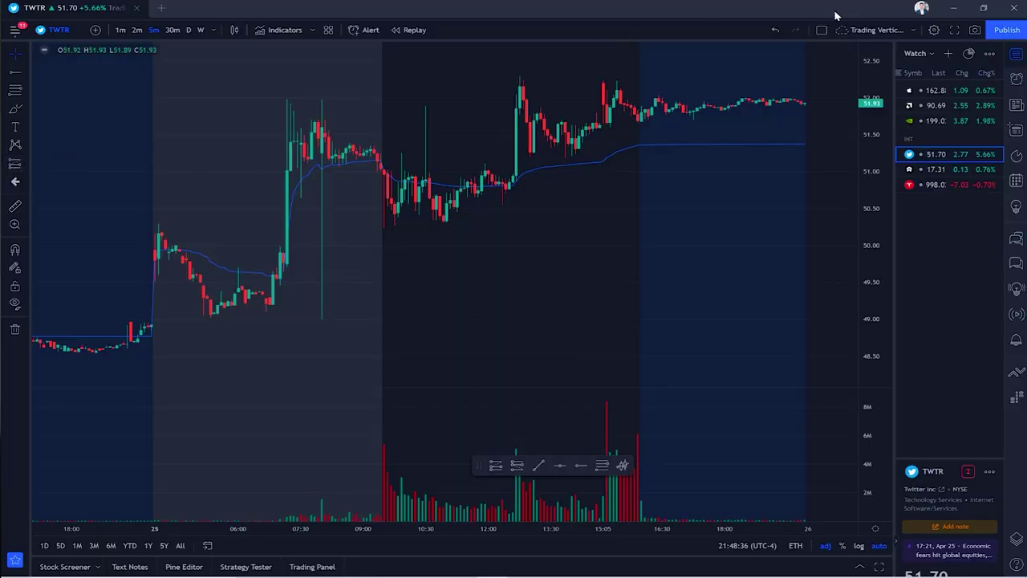
Reduce the interface zoom from 90% to 80% via the account menu.
left_click(921, 8)
mouse_move(915, 124)
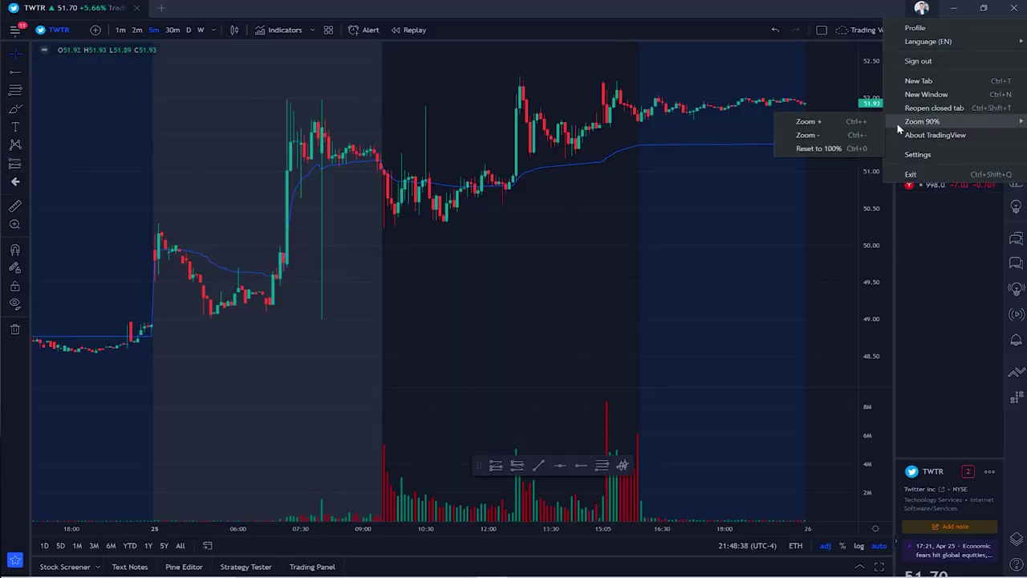
left_click(849, 136)
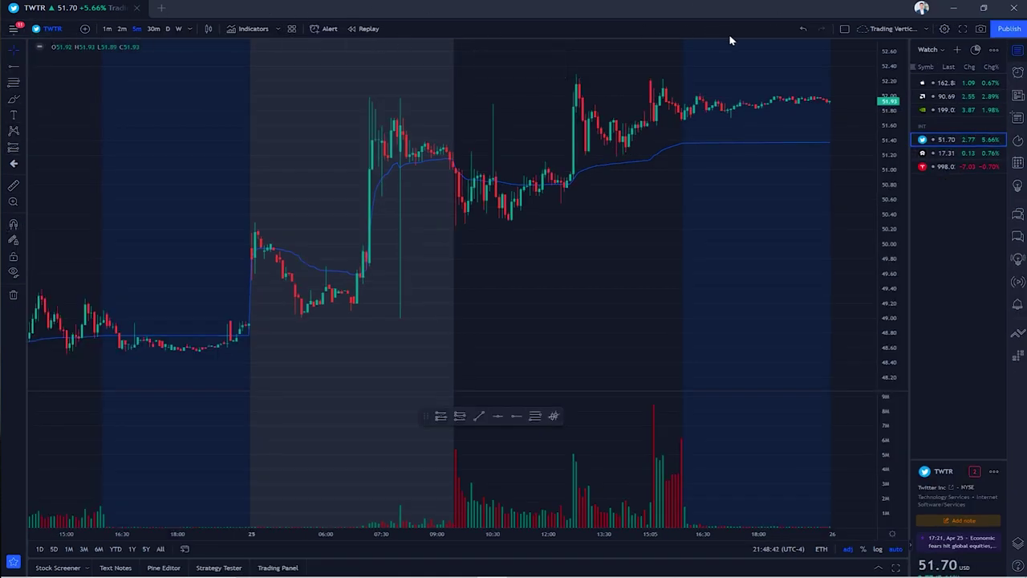
scroll(715, 209, "up", 2)
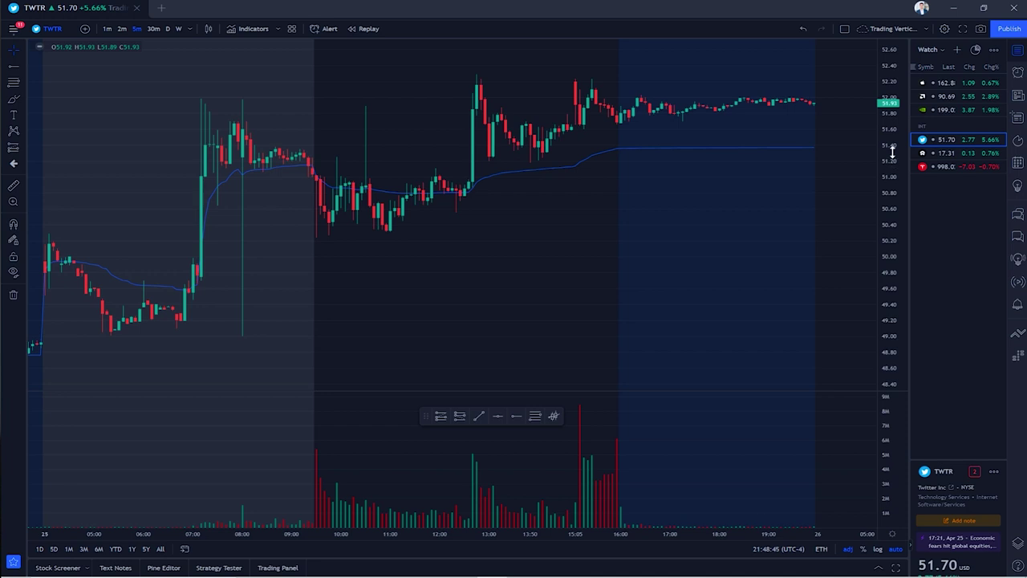
right_click(892, 154)
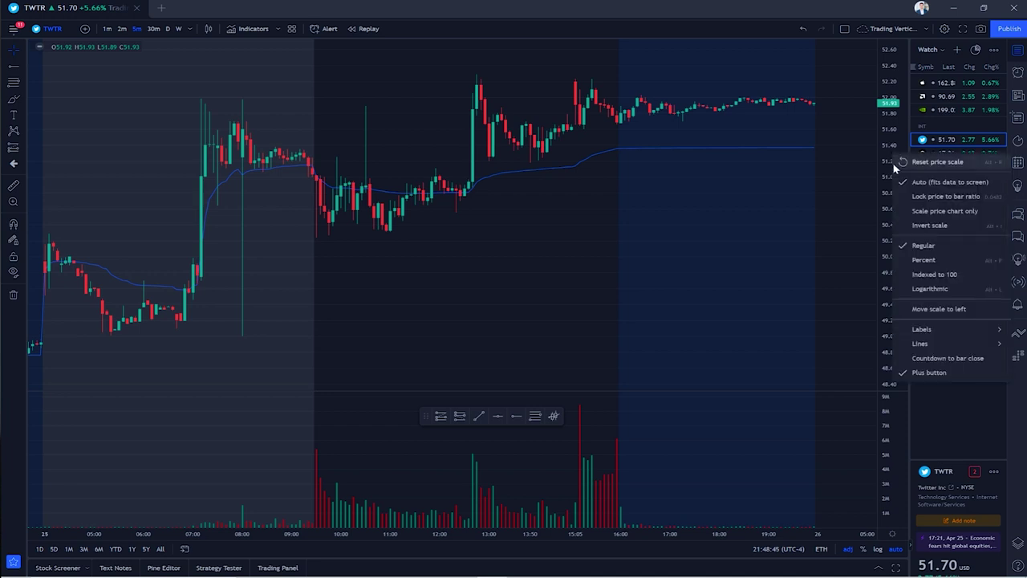
right_click(410, 87)
Change the Scales text size in chart Appearance settings from 12 to 16.
left_click(454, 312)
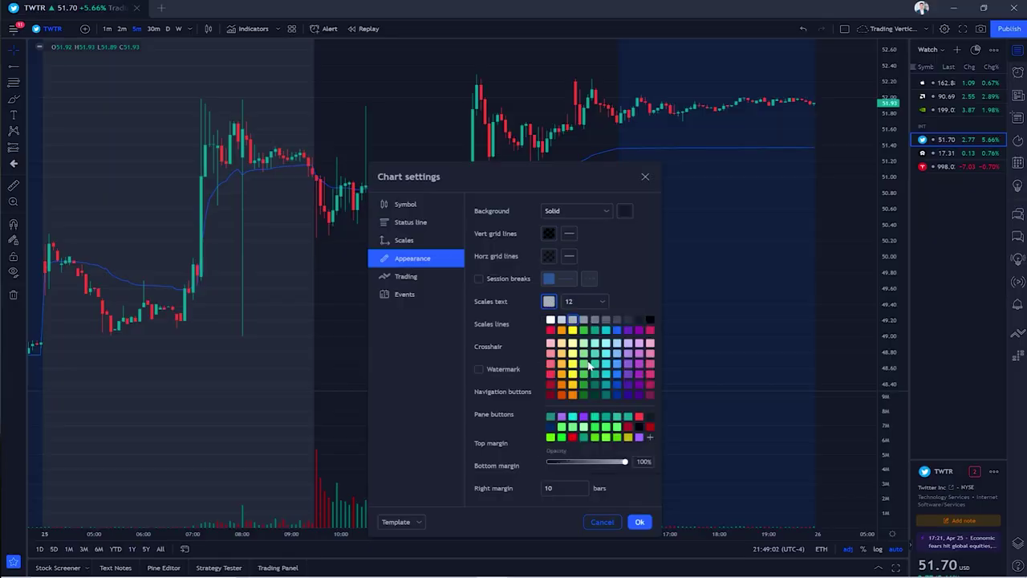
left_click(631, 289)
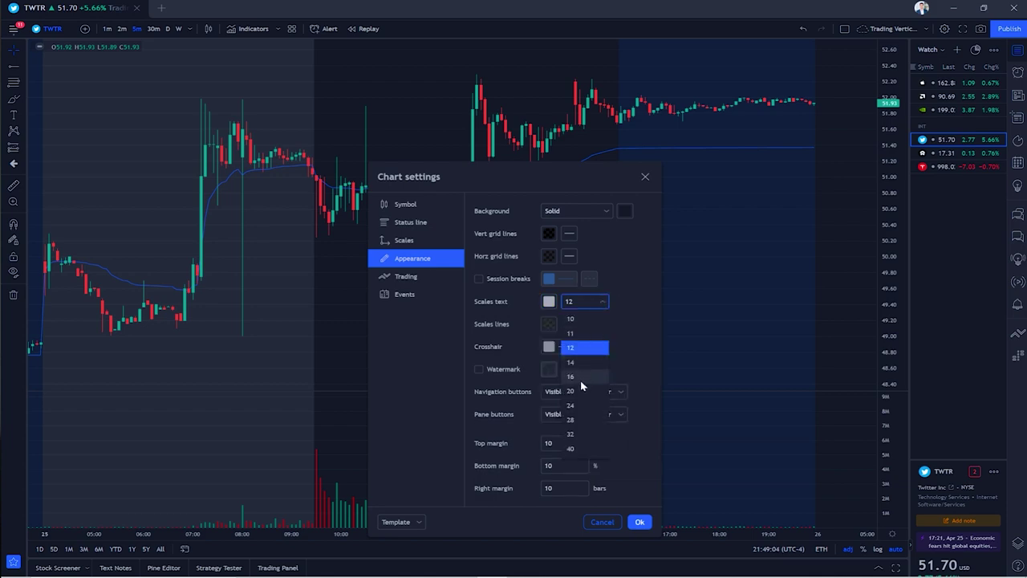
left_click(575, 377)
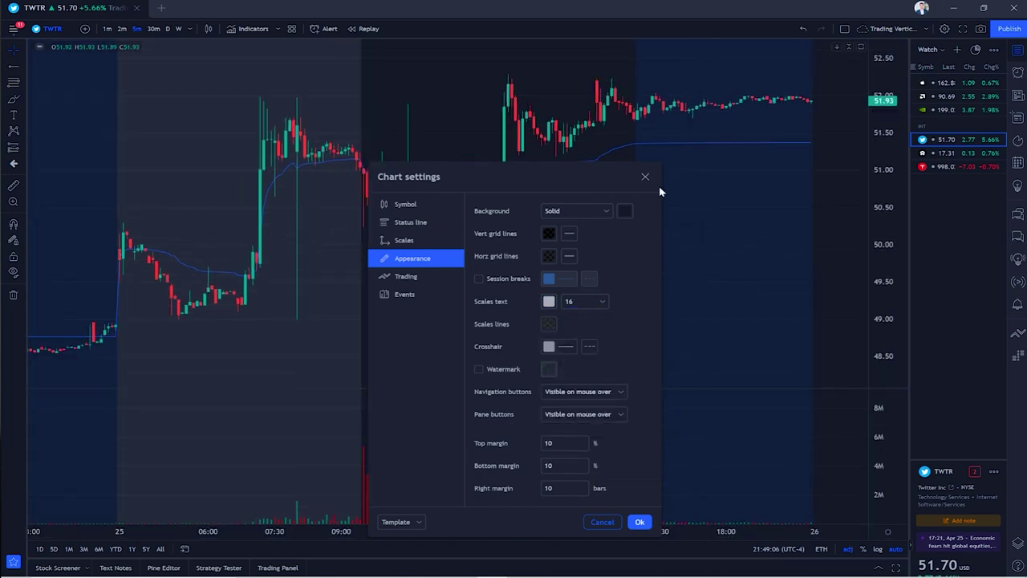
left_click(645, 175)
scroll(648, 175, "down", 3)
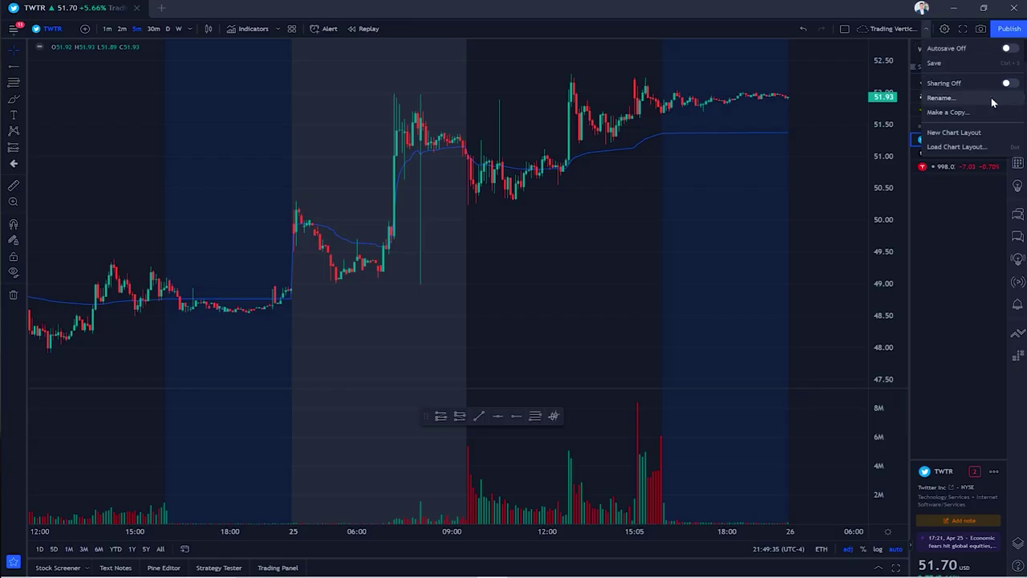
Save a copy of the Trading Vertical Left layout under the suggested name and detach it into its own window.
left_click(946, 112)
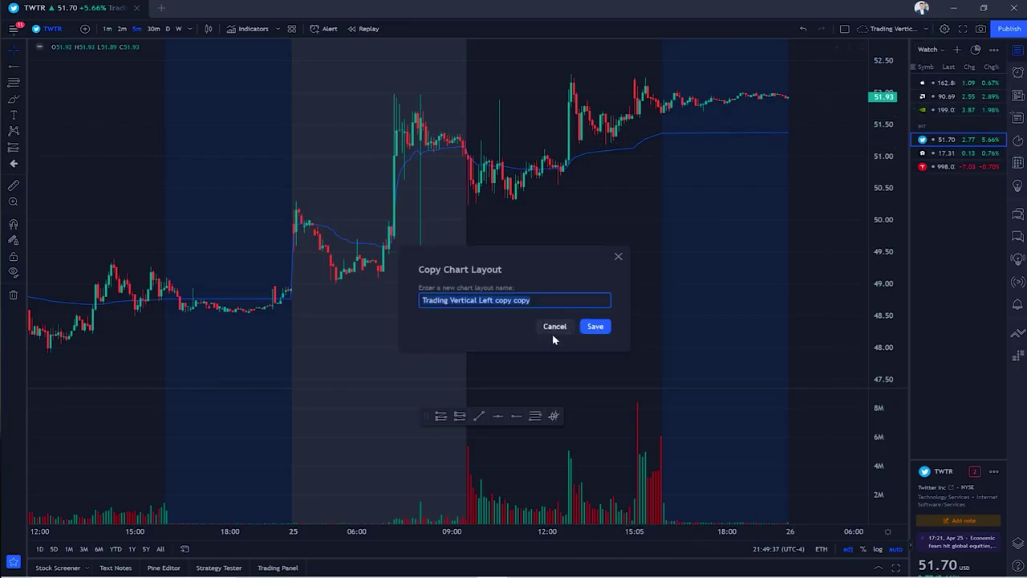
left_click(595, 326)
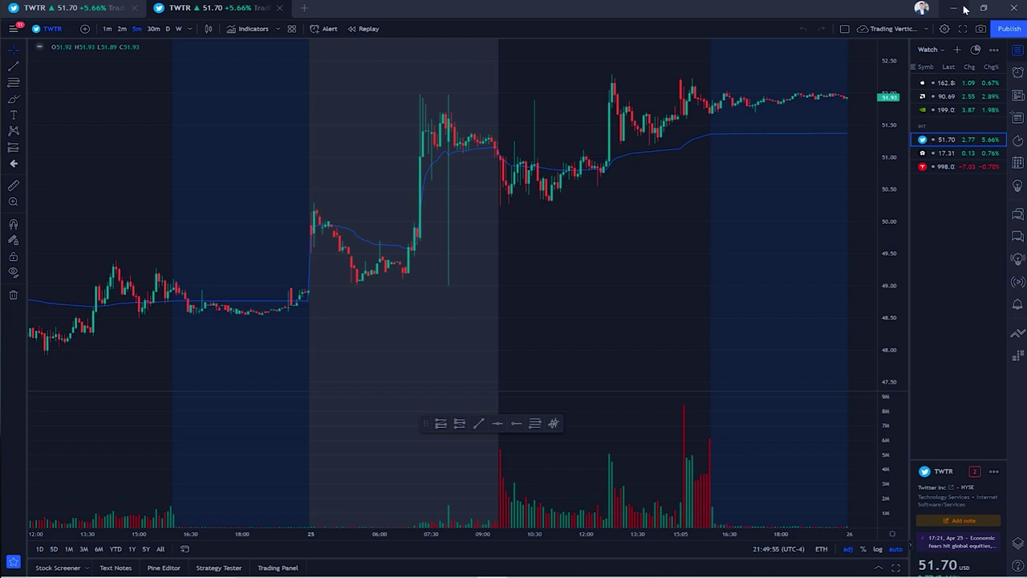
left_click_drag(200, 7, 530, 60)
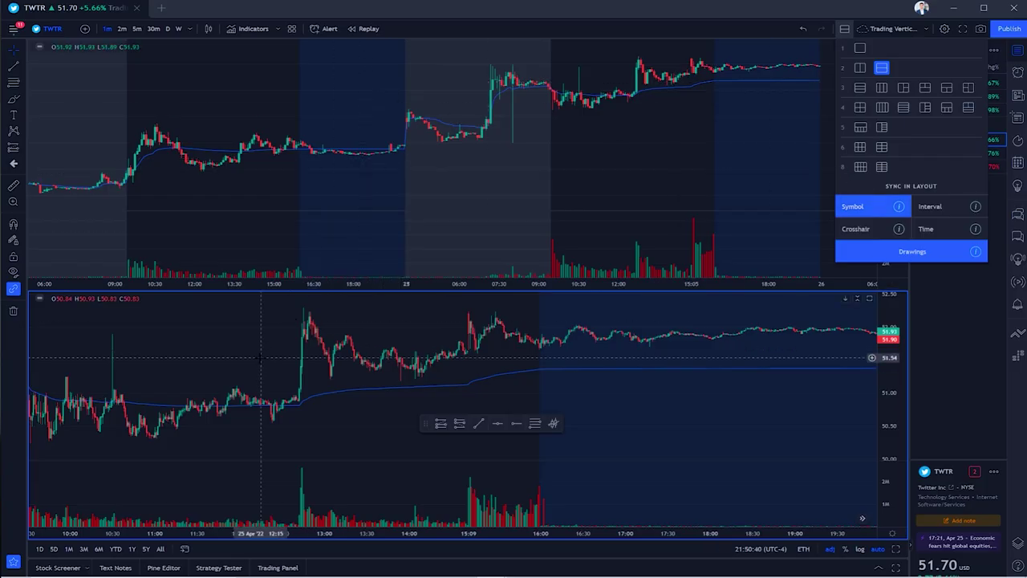
Switch to the two-row pane layout and place a horizontal ray at 50.22 across both TWTR charts.
scroll(261, 357, "left", 5)
left_click(845, 29)
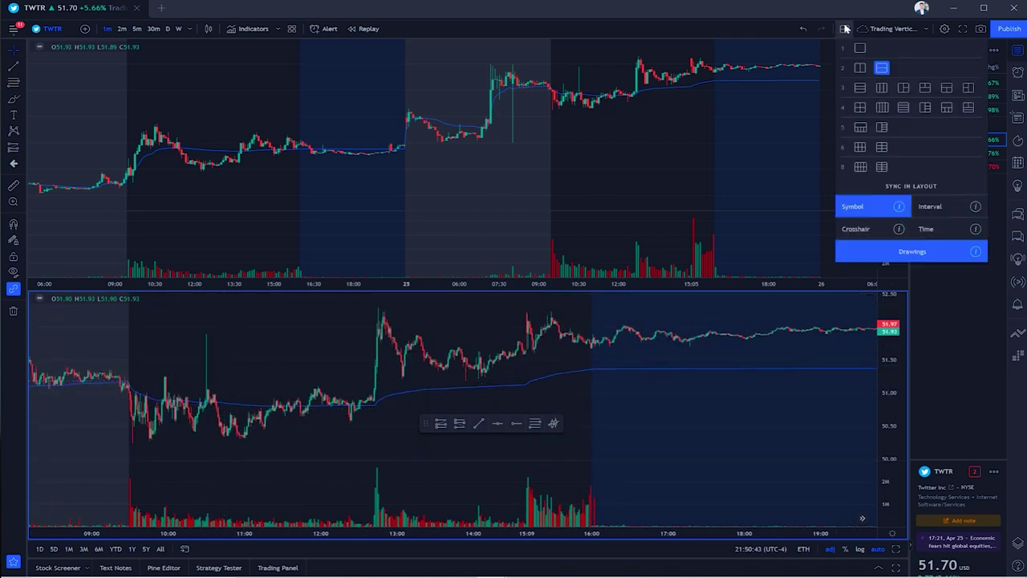
left_click(22, 66)
left_click(37, 187)
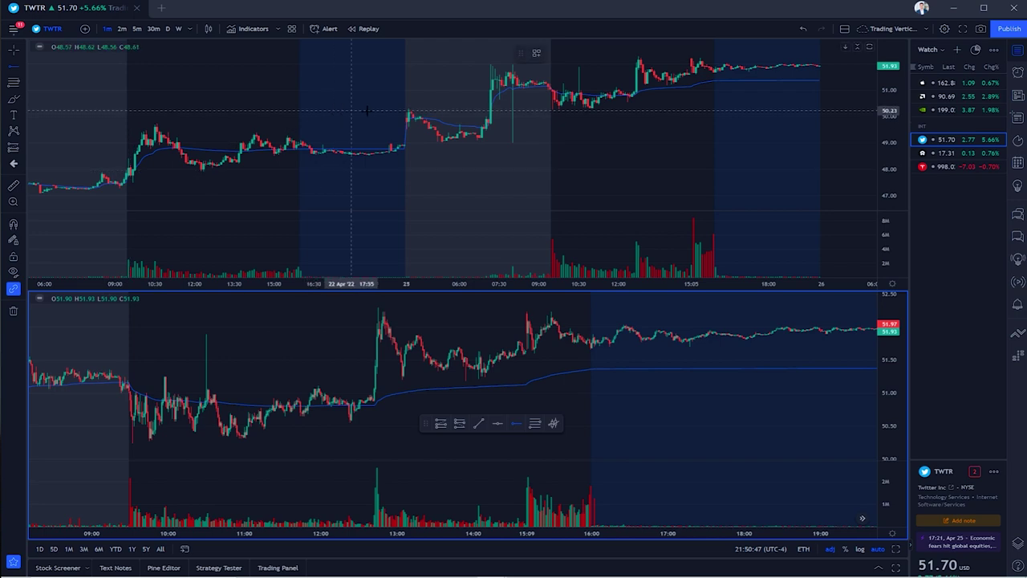
left_click(409, 110)
scroll(355, 408, "down", 2)
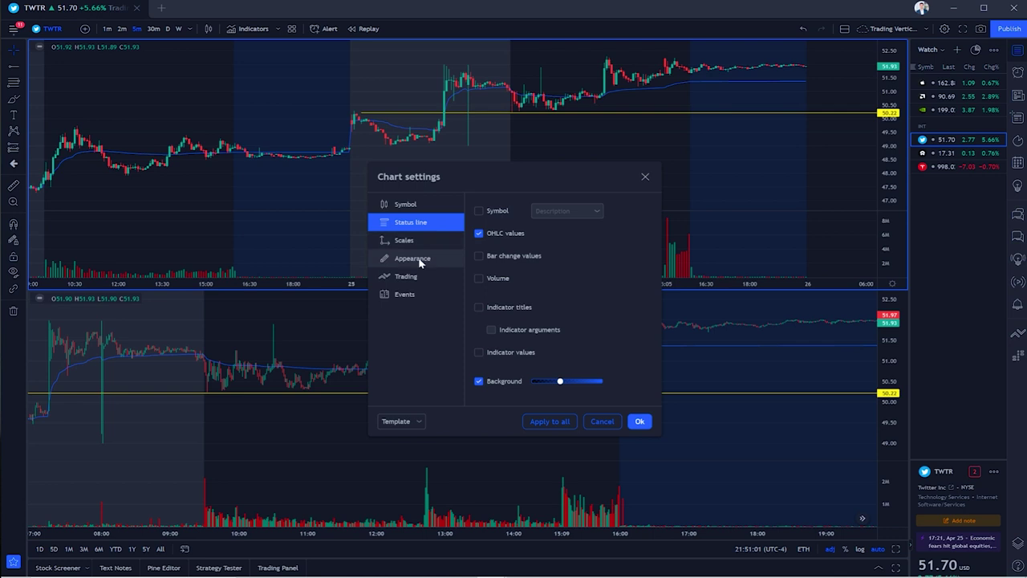
Enable Watermark in the Appearance settings and move the dialog left to reveal the faint TWTR watermark.
left_click(421, 258)
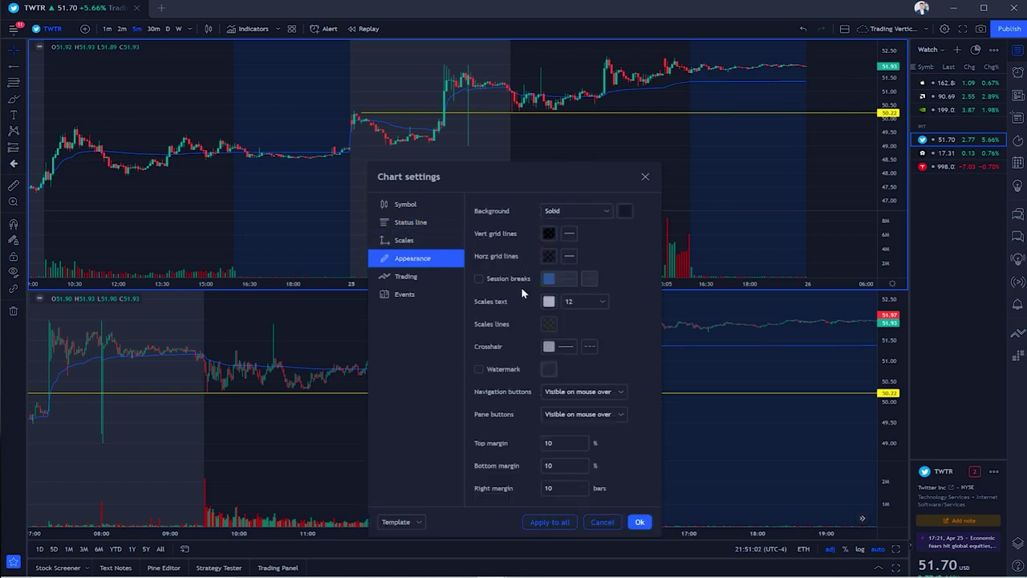
left_click(480, 370)
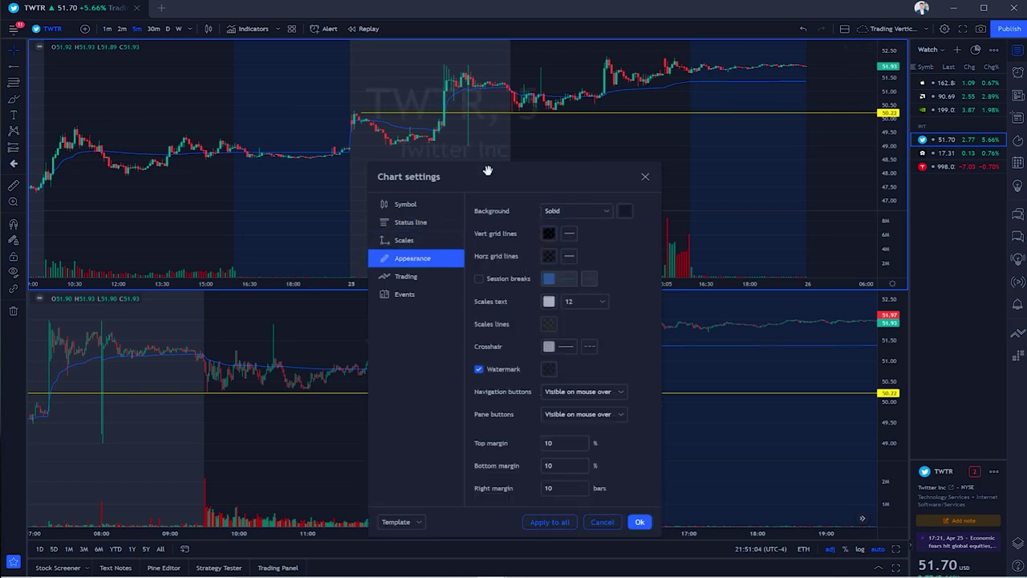
left_click_drag(487, 171, 159, 78)
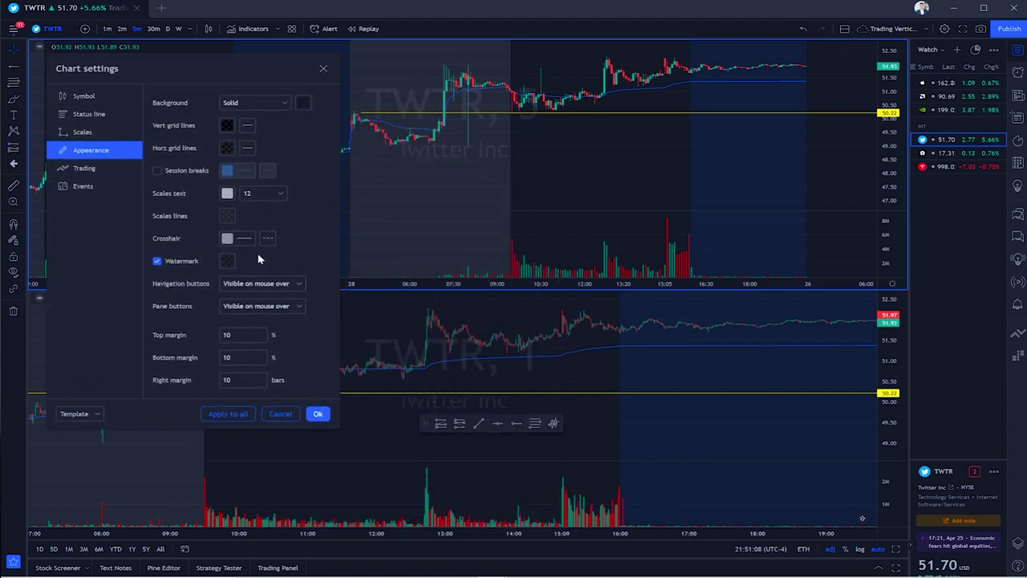